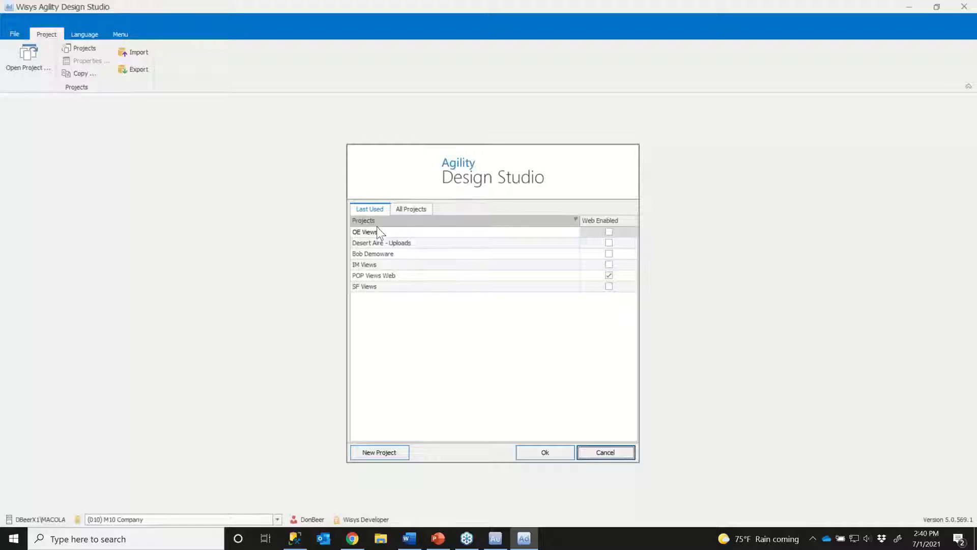
# - Filter the list of all projects to the Administrator security level
pyautogui.click(411, 210)
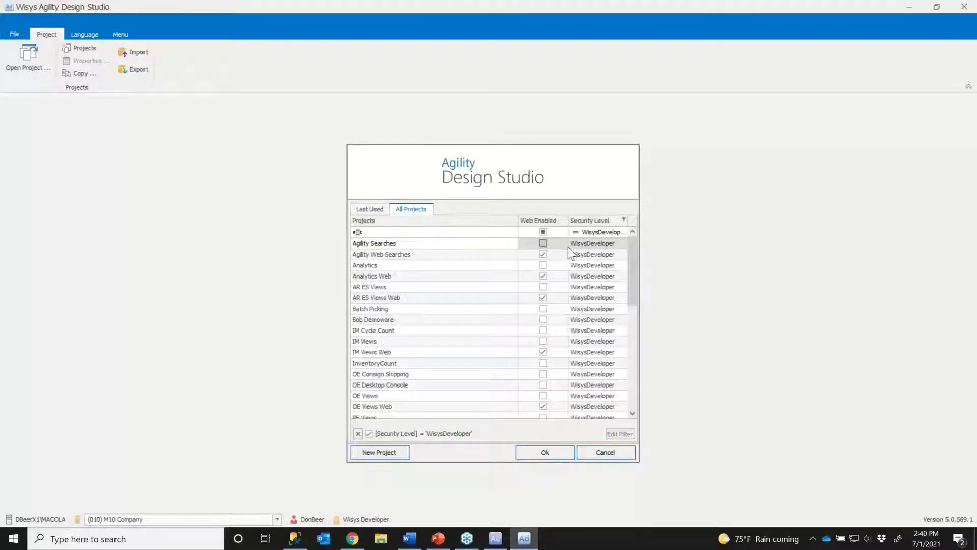
pyautogui.click(600, 231)
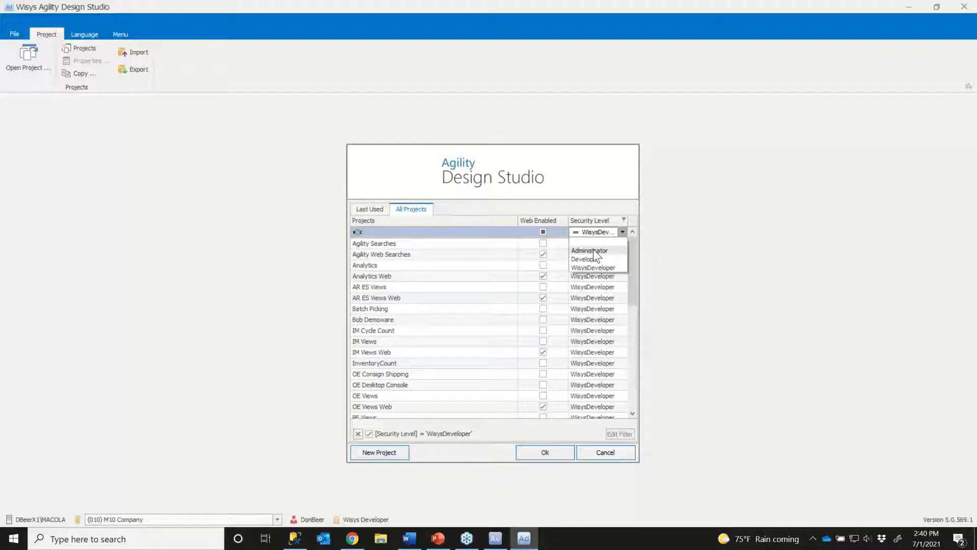
pyautogui.click(590, 250)
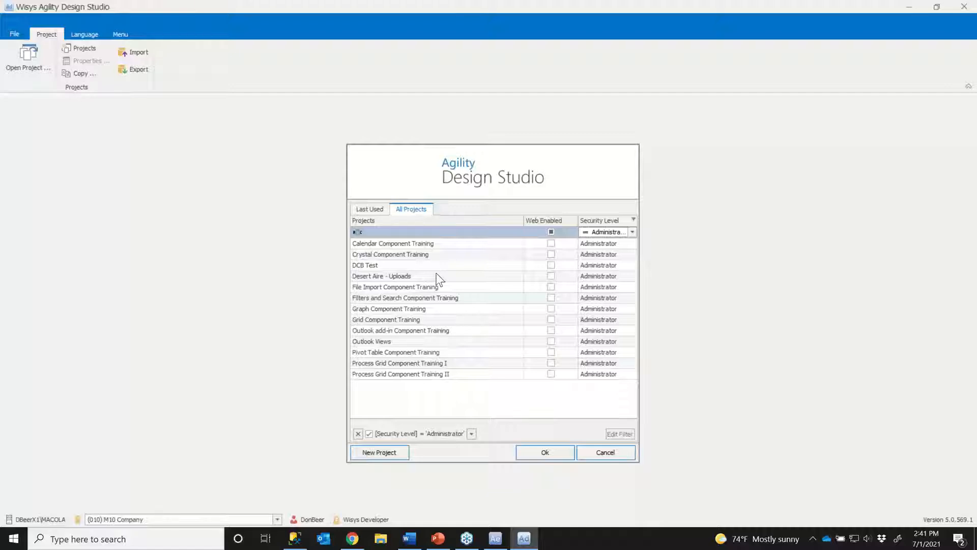
# - Create a new project named DS Webinar with the Administrator security level, leaving it as a non-web project
pyautogui.click(378, 453)
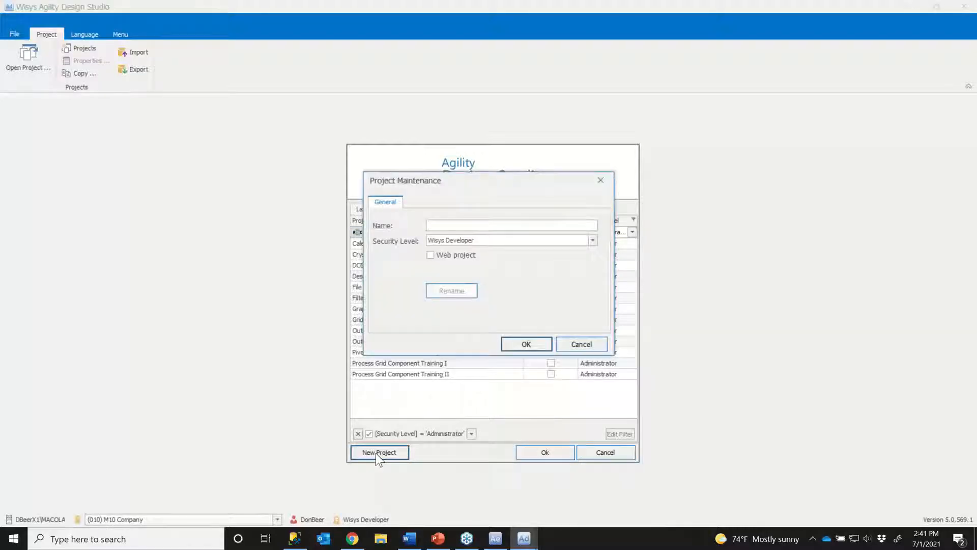
pyautogui.write('DS Webin')
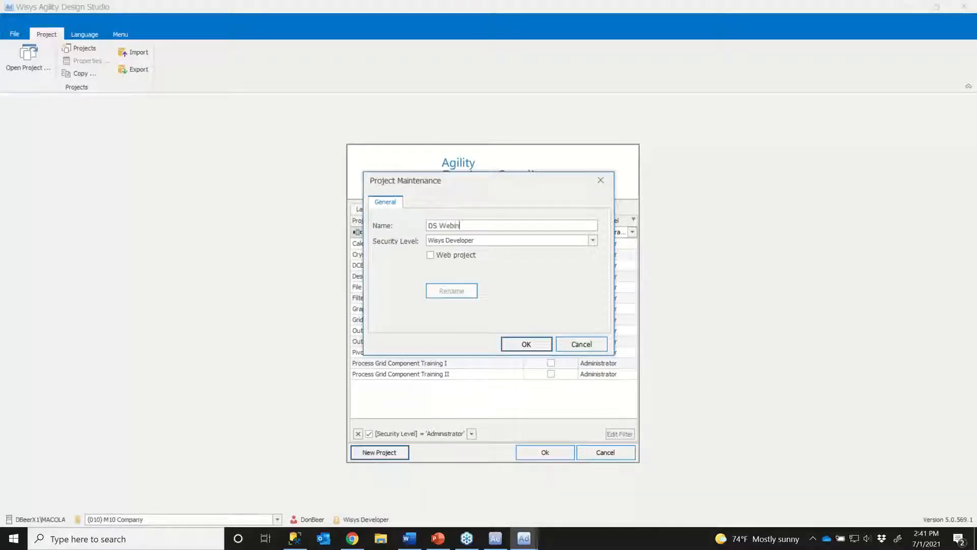
pyautogui.write('ar')
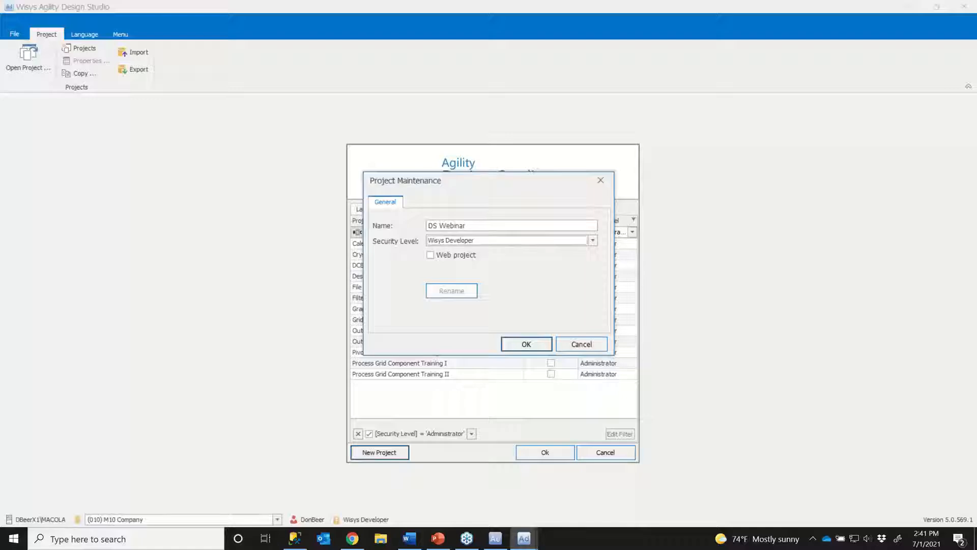
pyautogui.press('Tab')
pyautogui.write('A')
pyautogui.press('Tab')
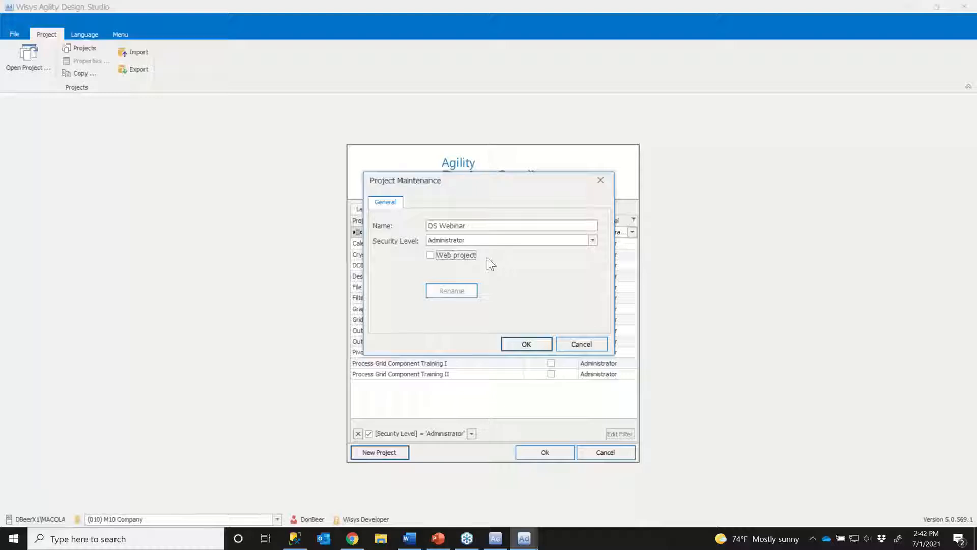
pyautogui.click(430, 255)
pyautogui.click(430, 255)
pyautogui.click(527, 345)
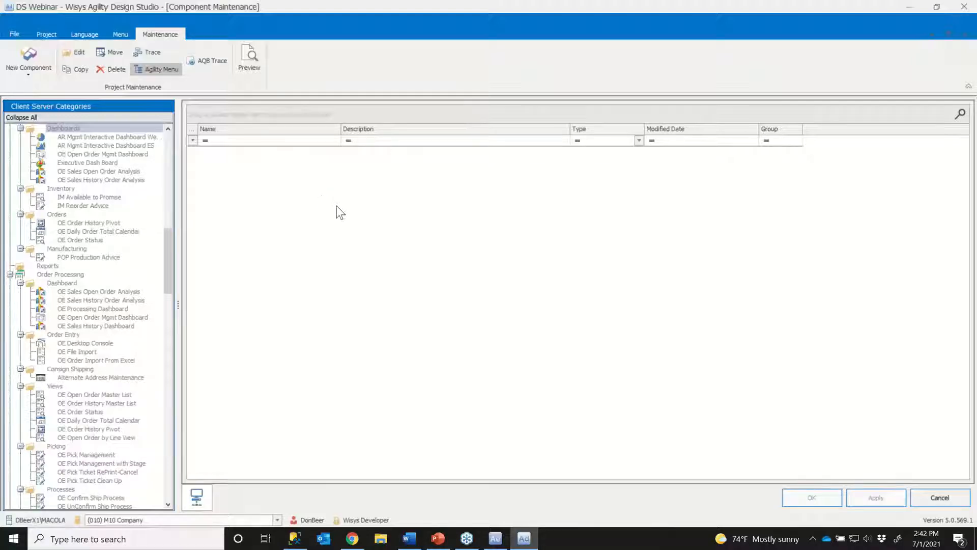
# - Create a grid component with DS Webinar Open Orders as both its name and its description
pyautogui.click(29, 73)
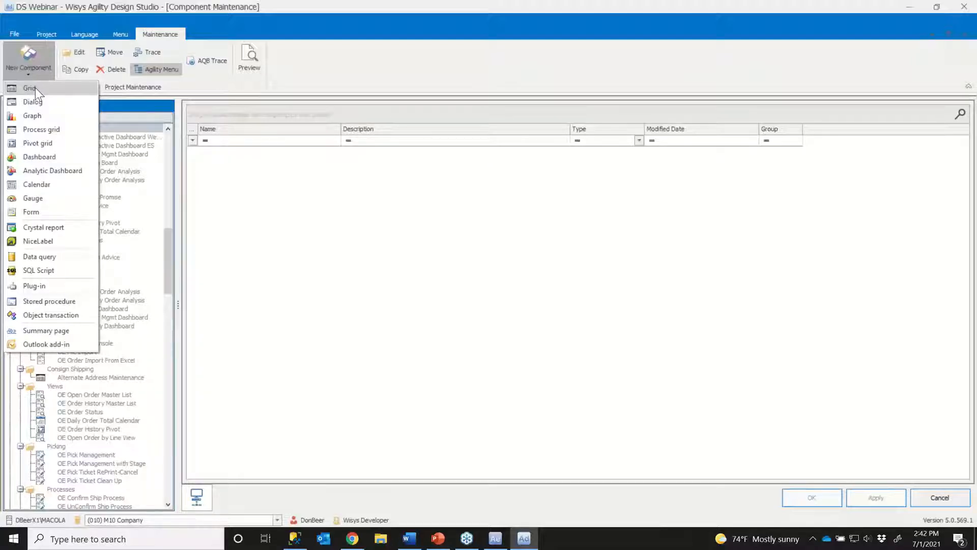
pyautogui.click(36, 87)
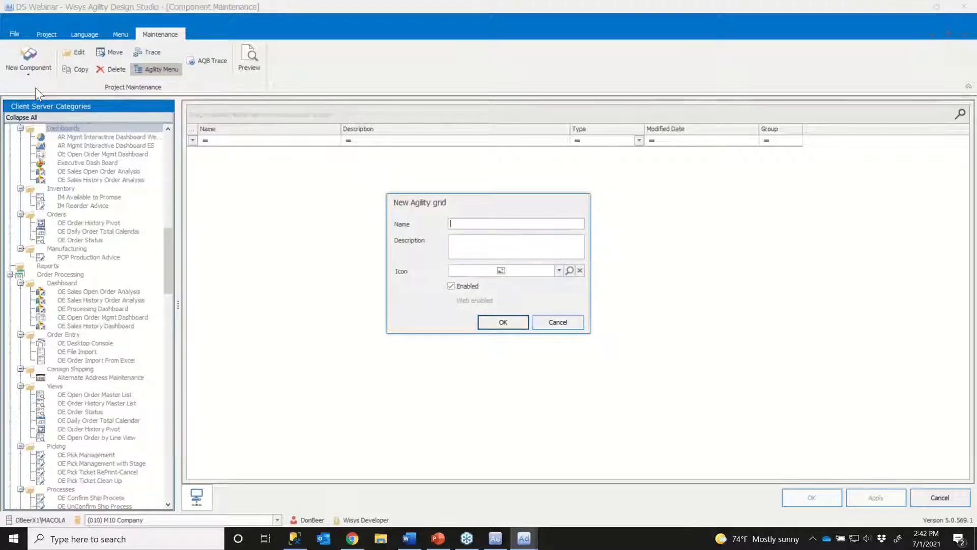
pyautogui.write('DS')
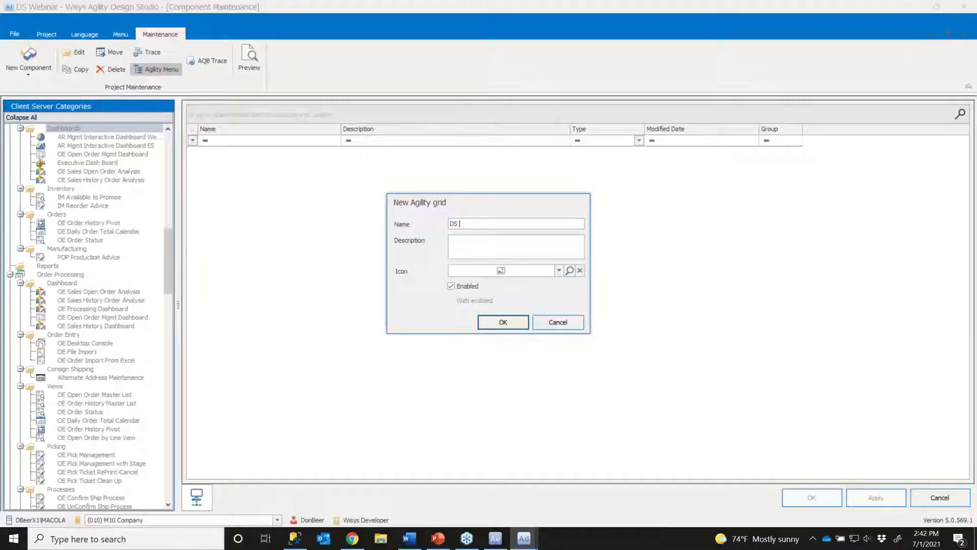
pyautogui.write(' Webinar ')
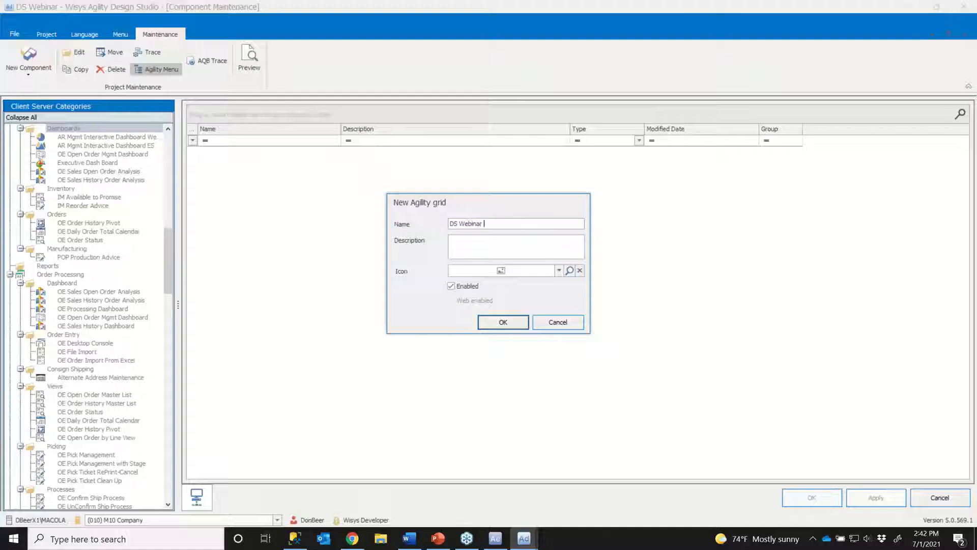
pyautogui.write('Open Orders')
pyautogui.hotkey('ctrl', 'a')
pyautogui.hotkey('ctrl', 'c')
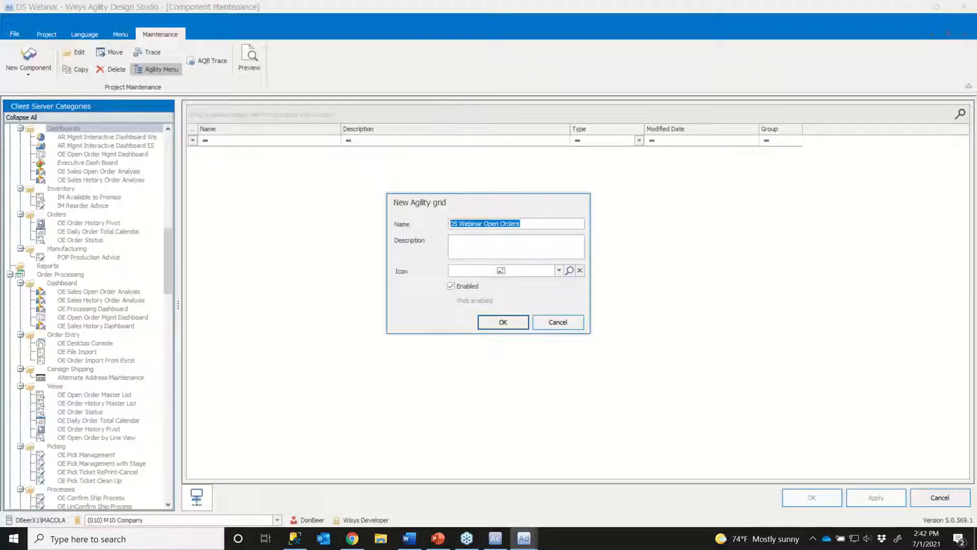
pyautogui.press('Tab')
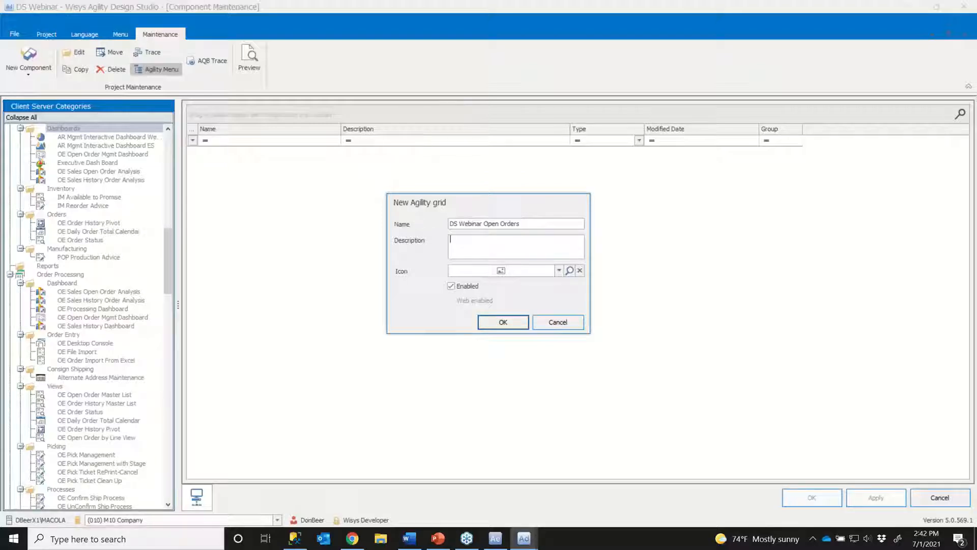
pyautogui.hotkey('ctrl', 'v')
pyautogui.click(504, 323)
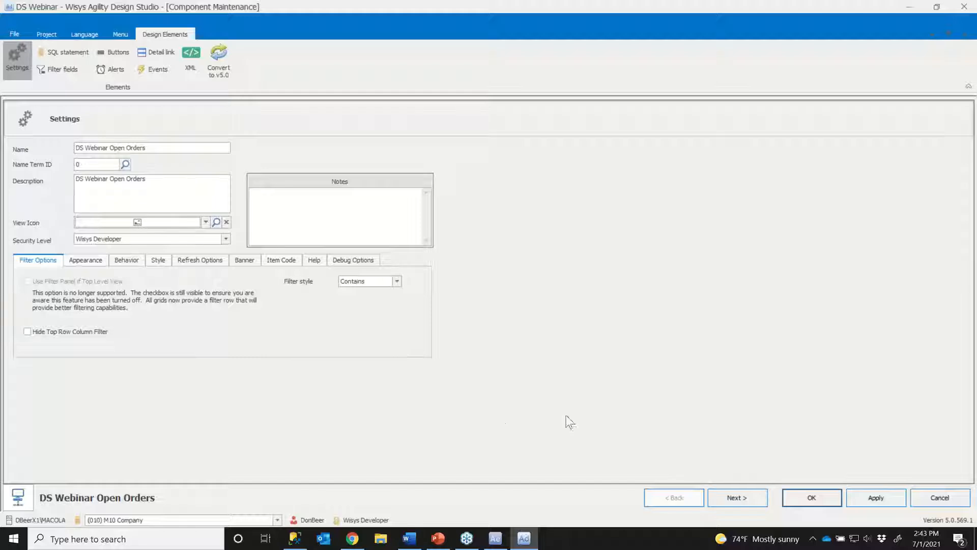
# - Proceed to the grid's SQL statement, show the table list and search it for oeord
pyautogui.click(744, 497)
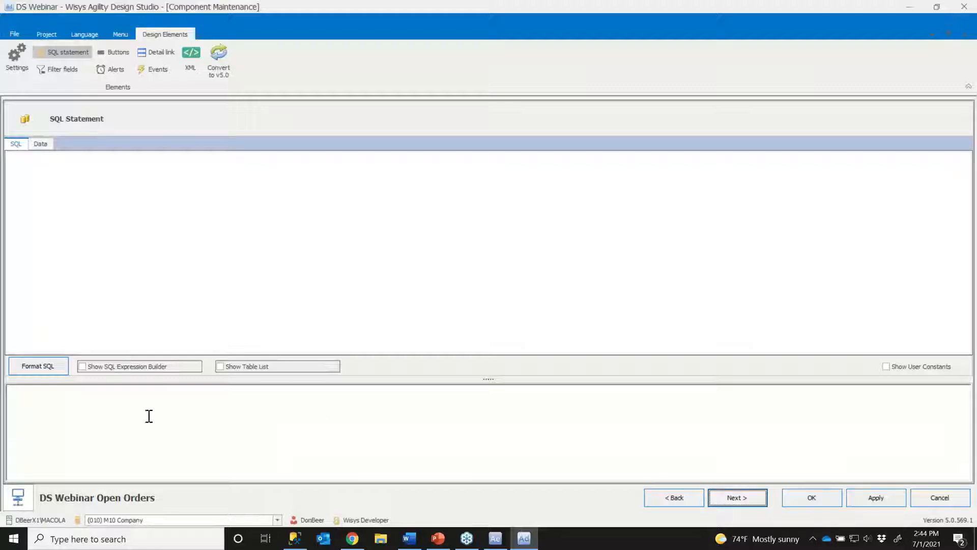
pyautogui.click(82, 399)
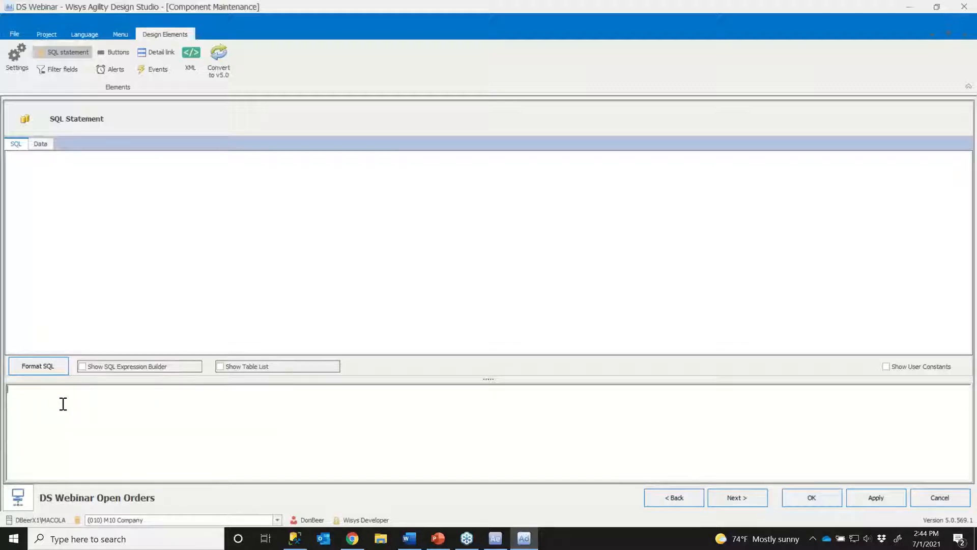
pyautogui.click(219, 366)
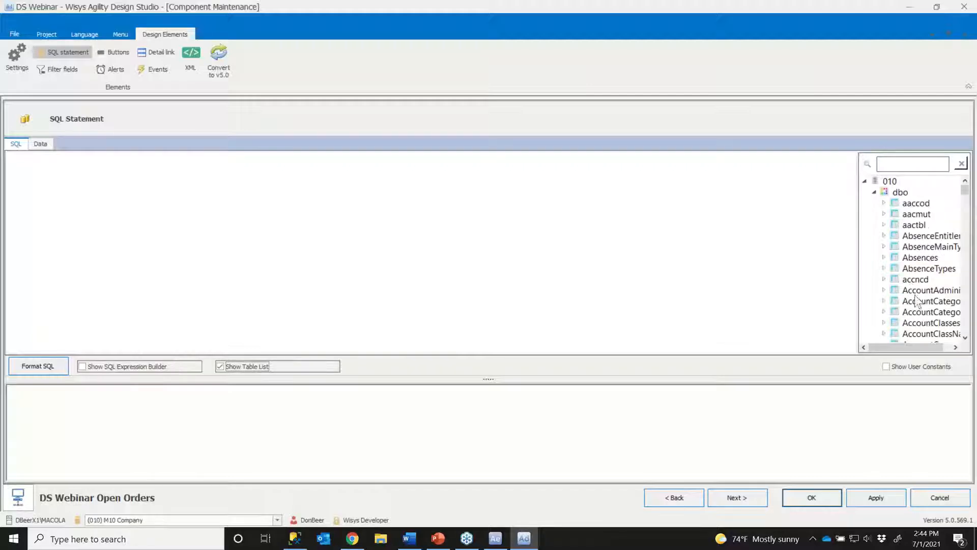
pyautogui.click(897, 166)
pyautogui.write('oe')
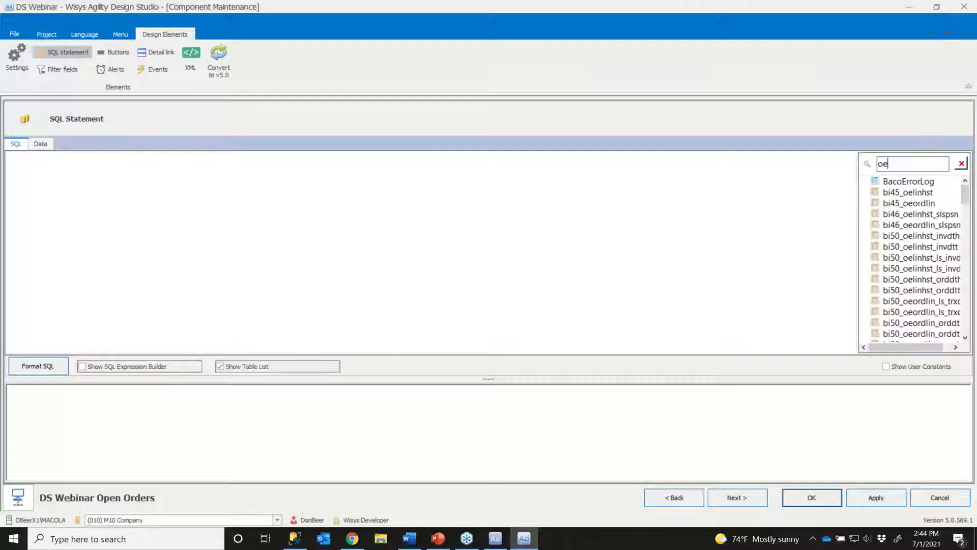
pyautogui.write('ord')
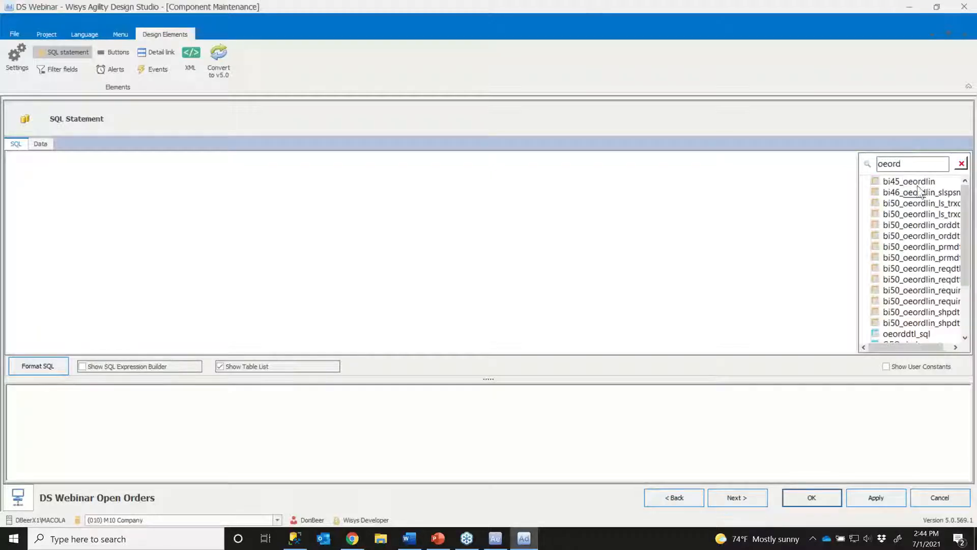
pyautogui.scroll(-2, 929, 230)
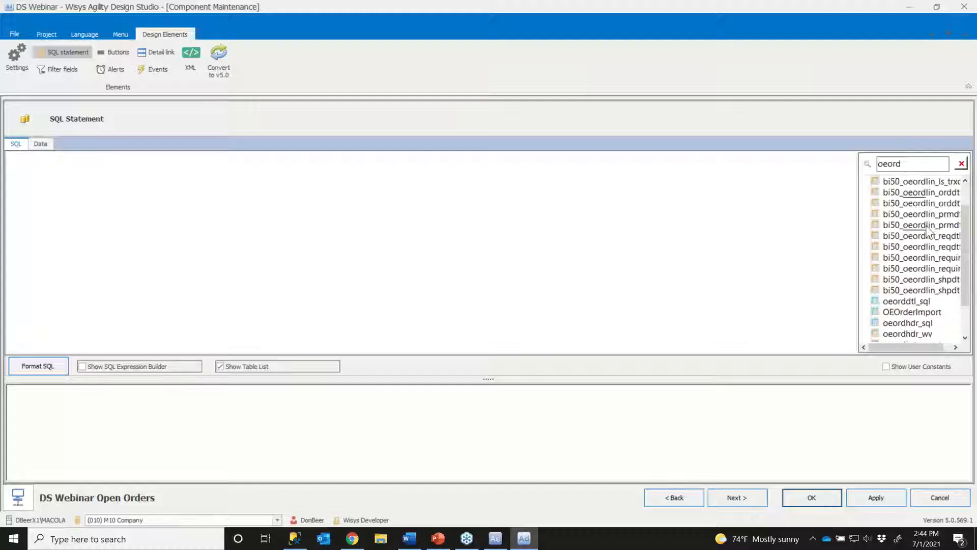
pyautogui.scroll(-1, 929, 230)
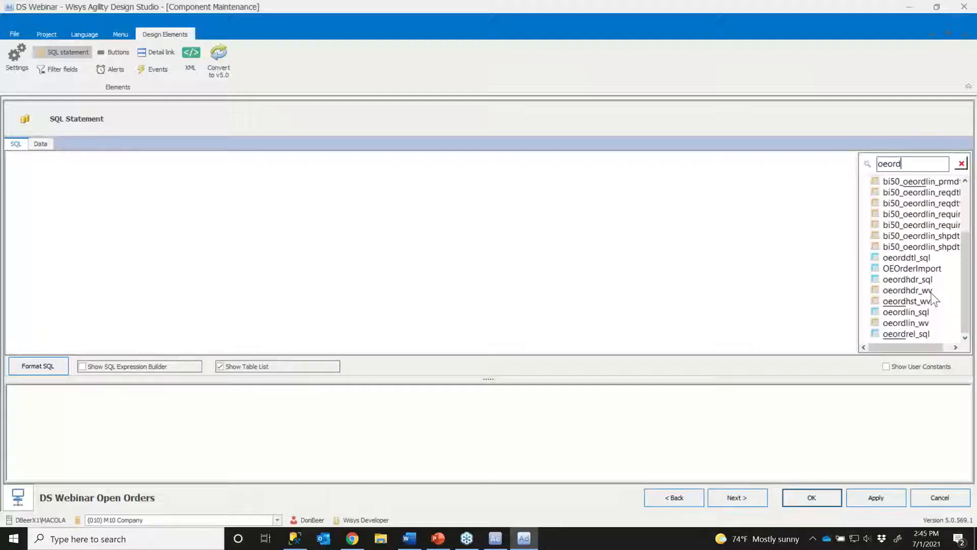
# - Add the oeordhdr_wv and oeordlin_wv views to the query diagram
pyautogui.click(904, 291)
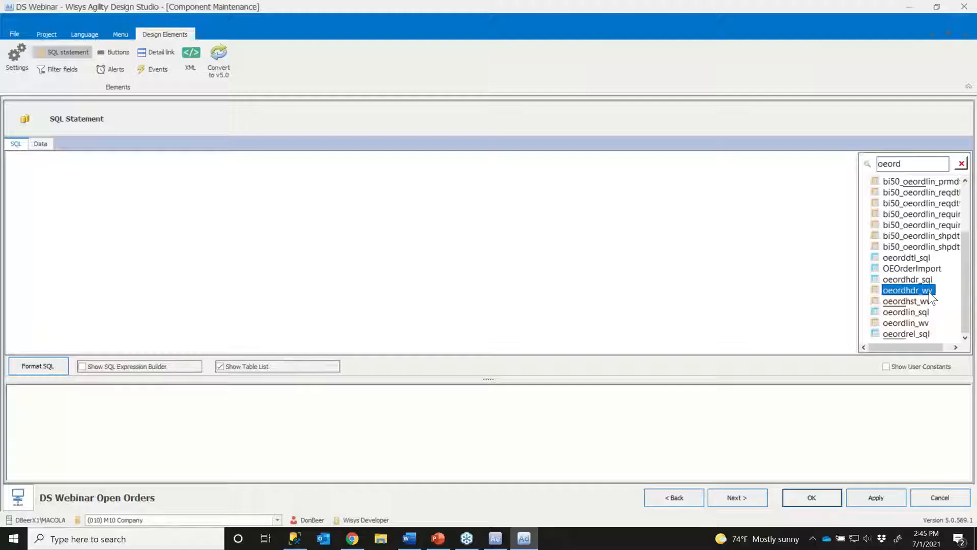
pyautogui.click(901, 280)
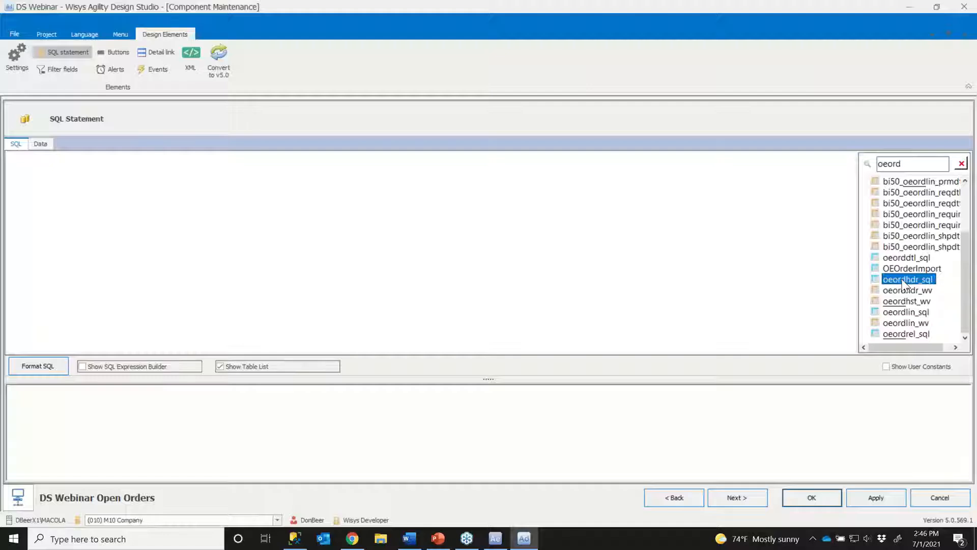
pyautogui.click(919, 290)
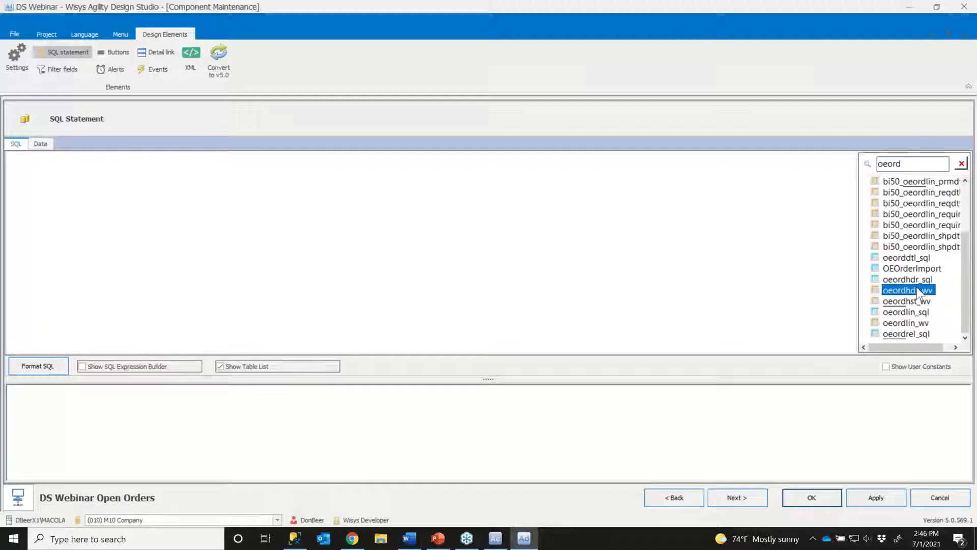
pyautogui.doubleClick(919, 291)
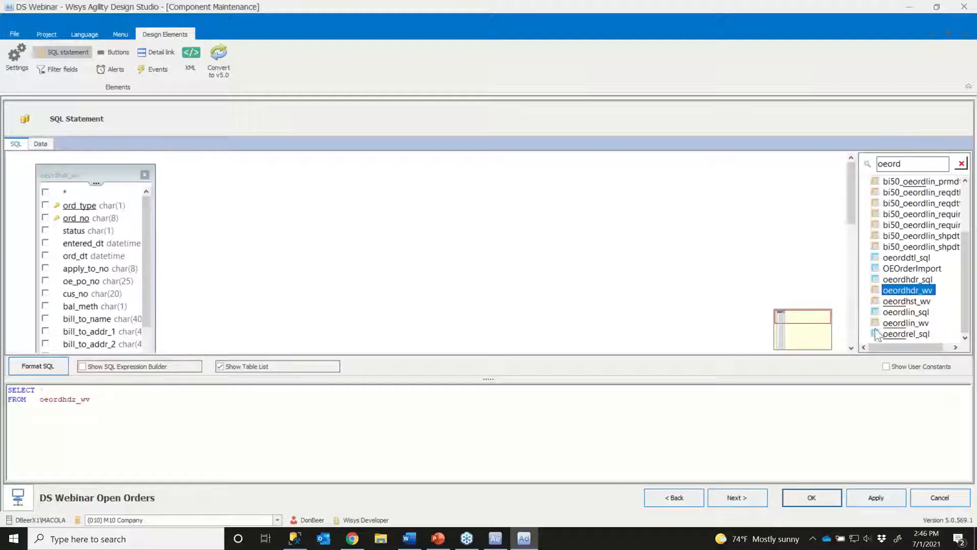
pyautogui.doubleClick(894, 323)
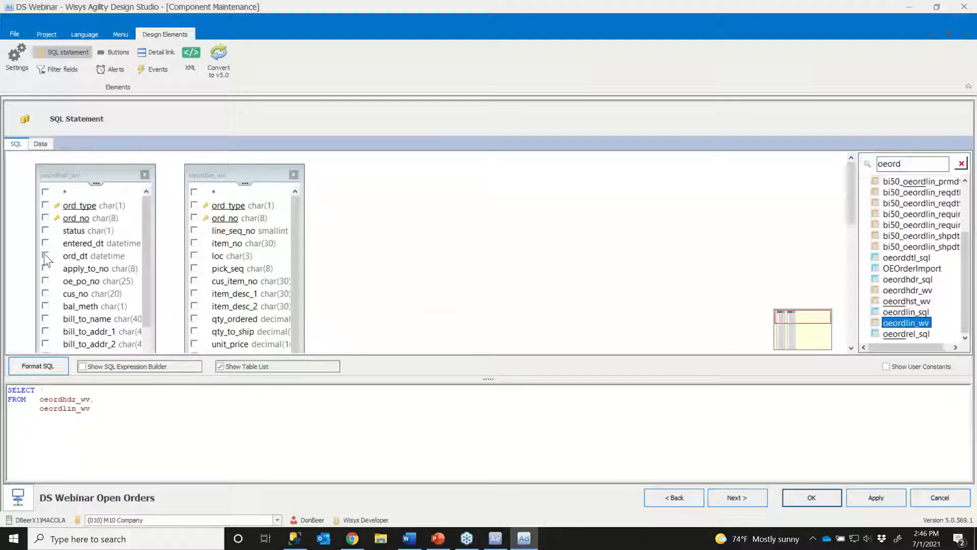
# - Include ord_type and ord_no from oeordhdr_wv and loc and pick_seq from oeordlin_wv in the query
pyautogui.click(44, 206)
pyautogui.click(45, 217)
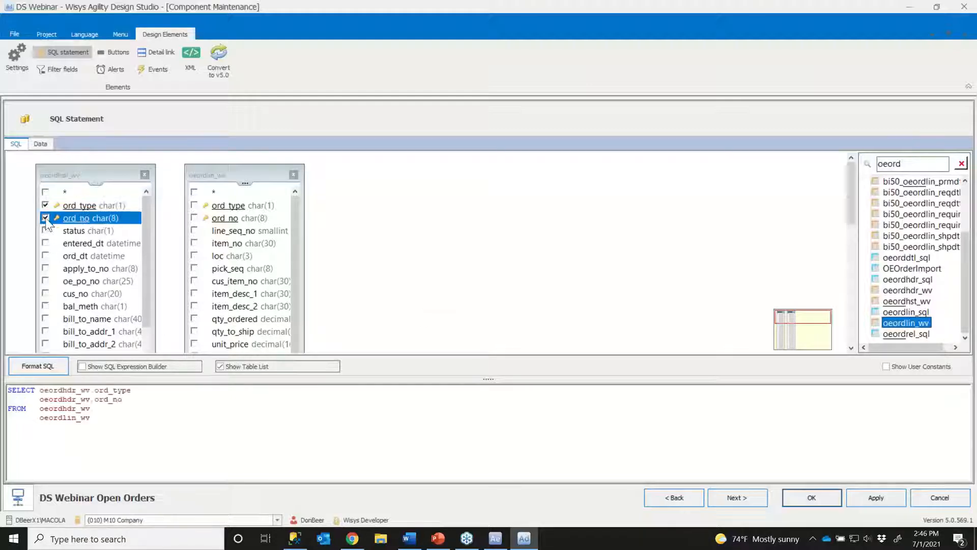
pyautogui.click(194, 255)
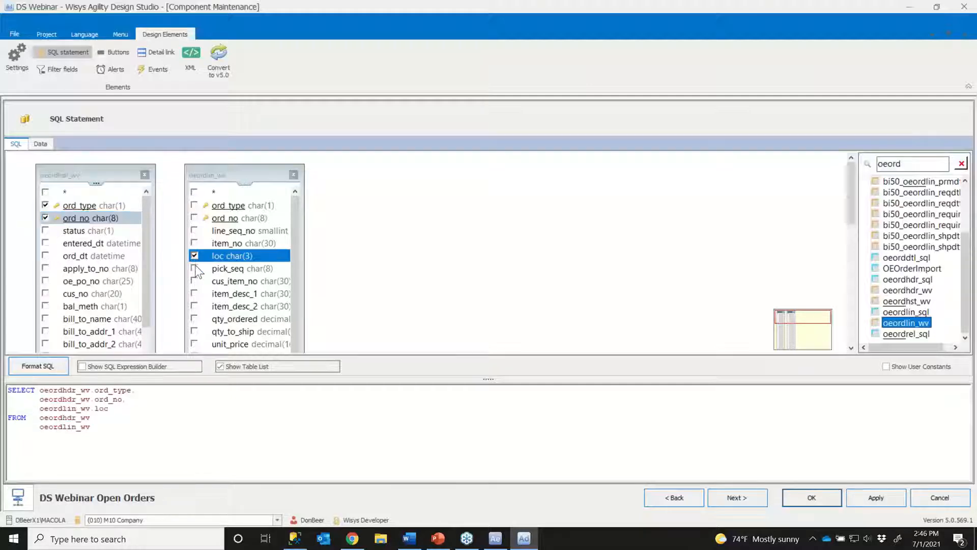
pyautogui.click(194, 268)
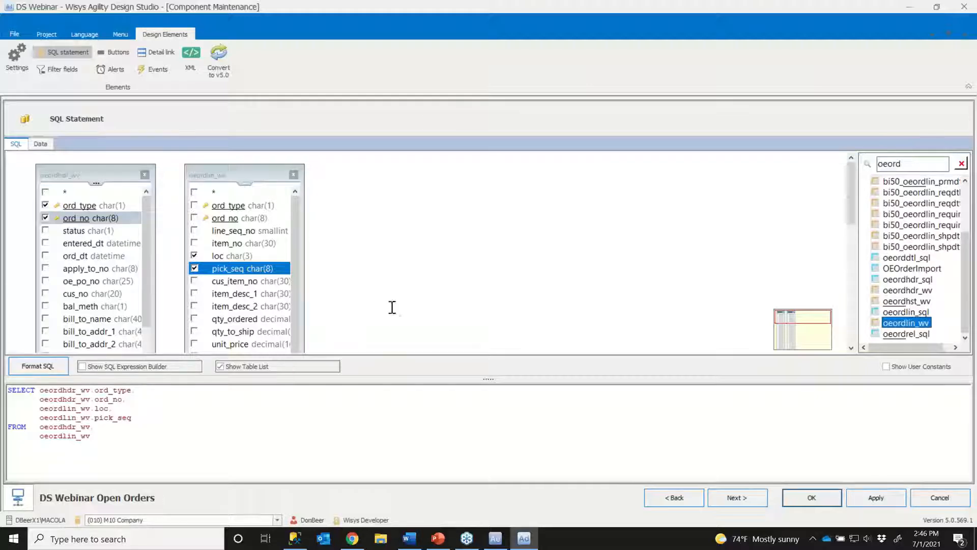
# - Switch to SQL Server Management Studio, execute the DS Webinar.sql query and copy its entire text
pyautogui.click(295, 537)
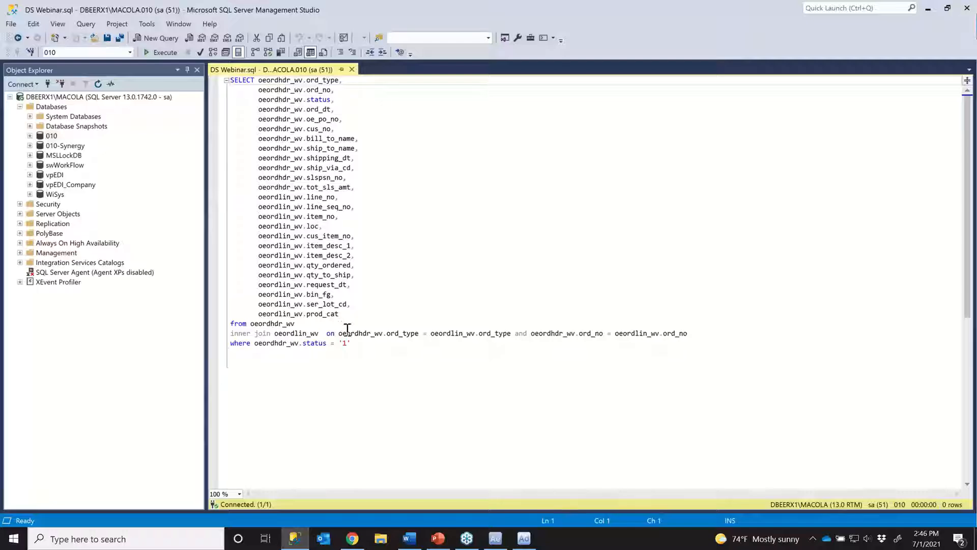
pyautogui.click(163, 53)
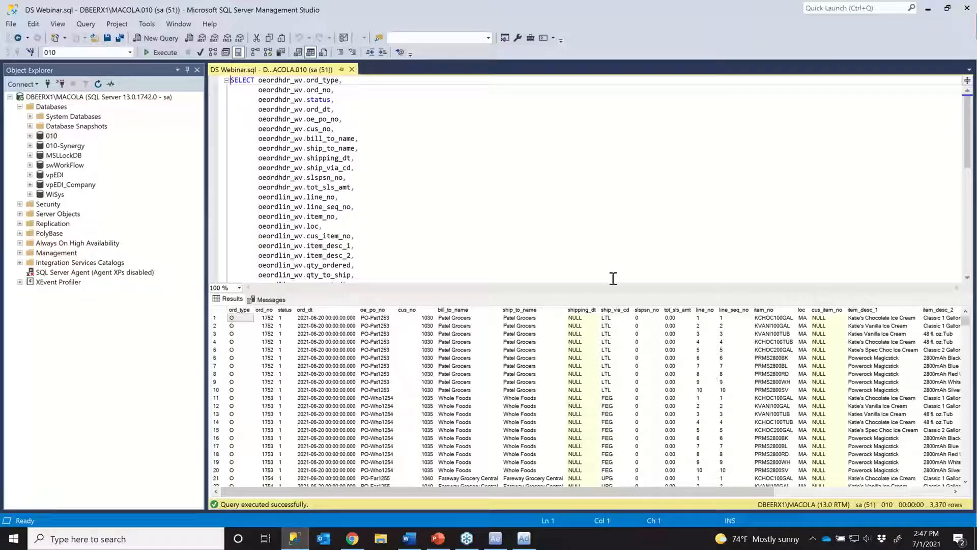
pyautogui.hotkey('ctrl', 'a')
pyautogui.rightClick(332, 188)
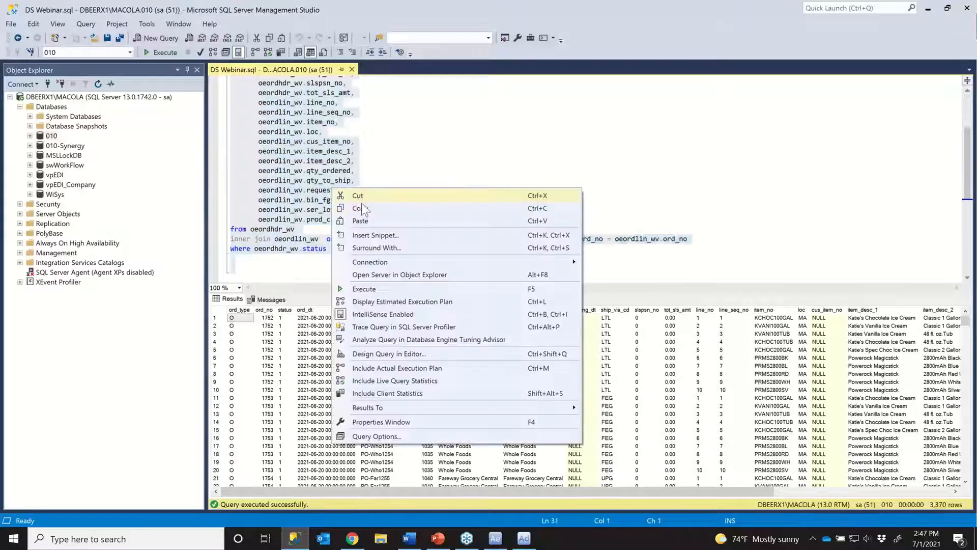
pyautogui.click(366, 208)
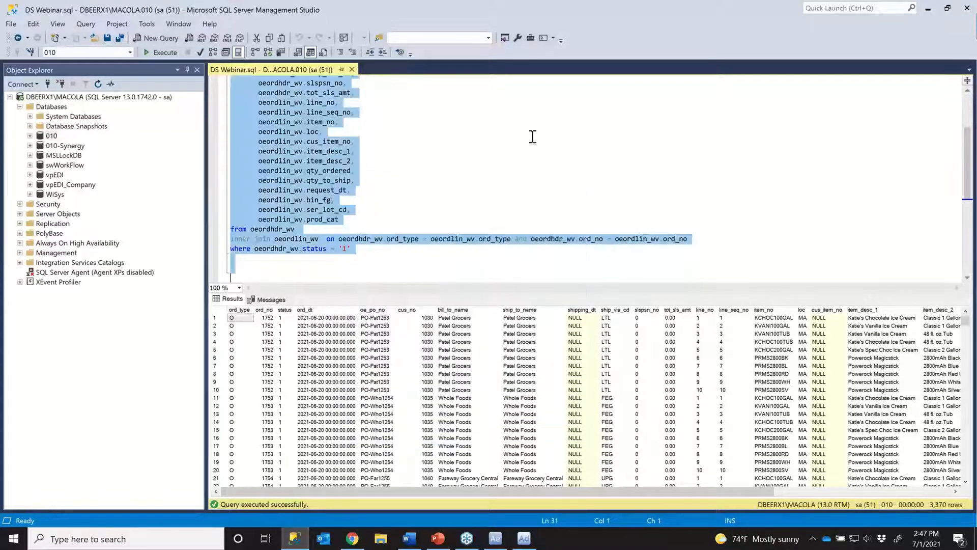
# - Return to Agility Design Studio and replace the grid's whole SQL statement with the copied query
pyautogui.click(928, 9)
pyautogui.moveTo(100, 443); pyautogui.dragTo(3, 390)
pyautogui.rightClick(58, 410)
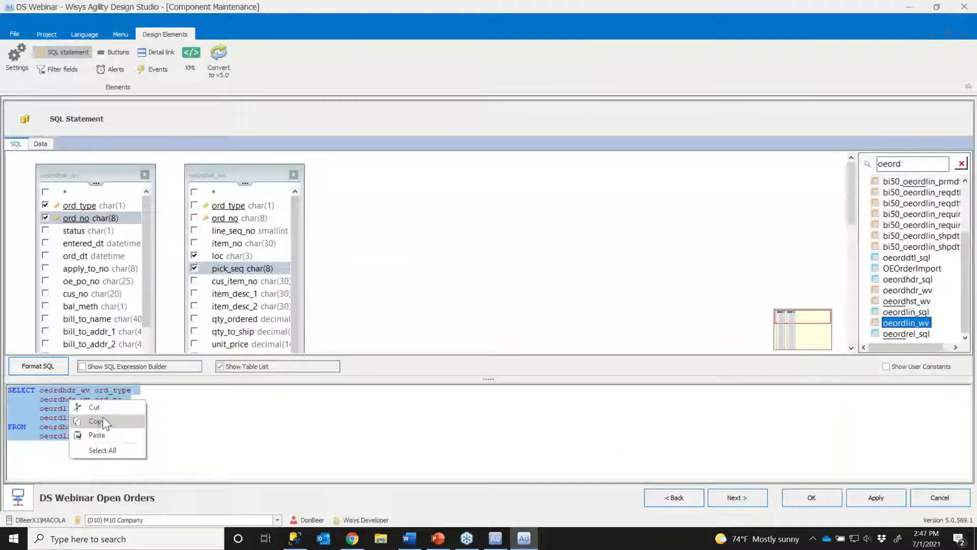
pyautogui.click(103, 436)
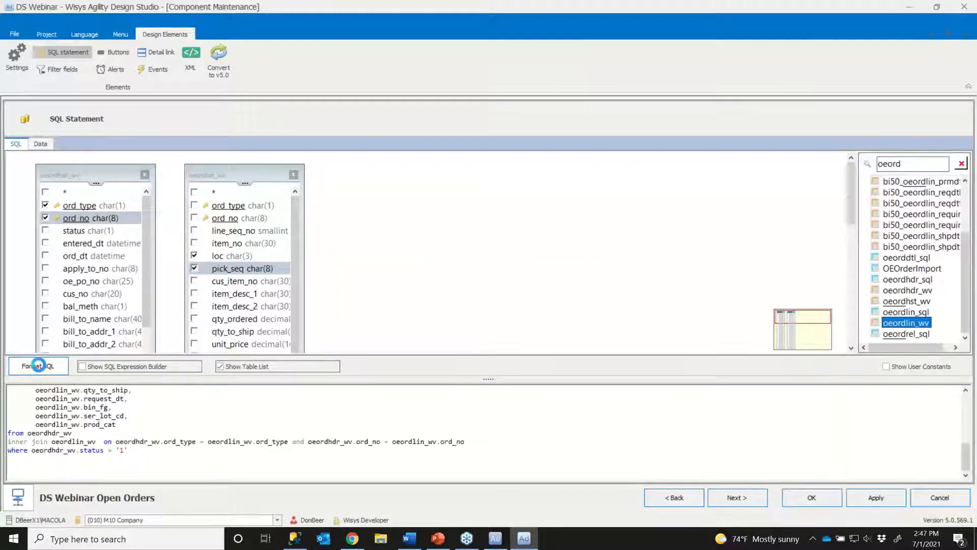
# - Format the pasted SQL statement and preview the data rows it returns
pyautogui.click(38, 365)
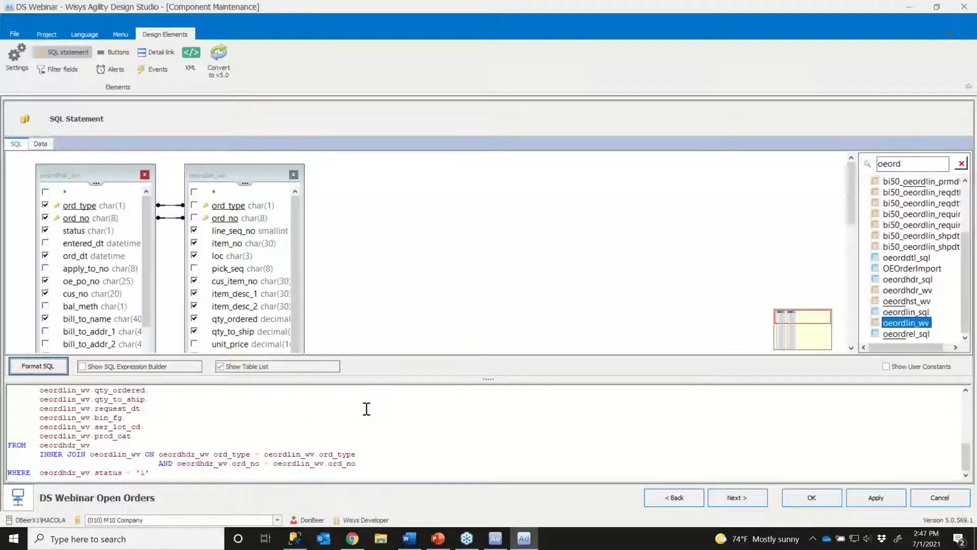
pyautogui.moveTo(295, 537)
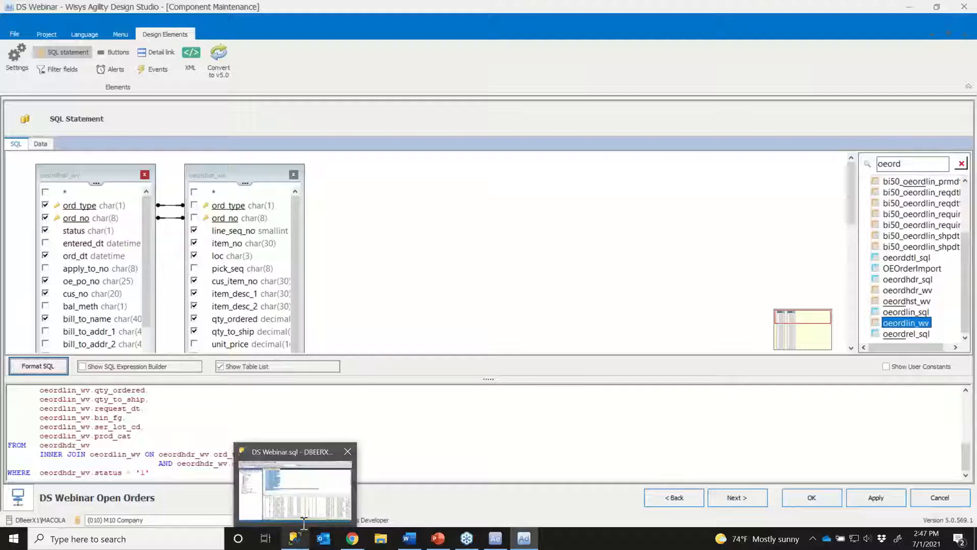
pyautogui.click(40, 145)
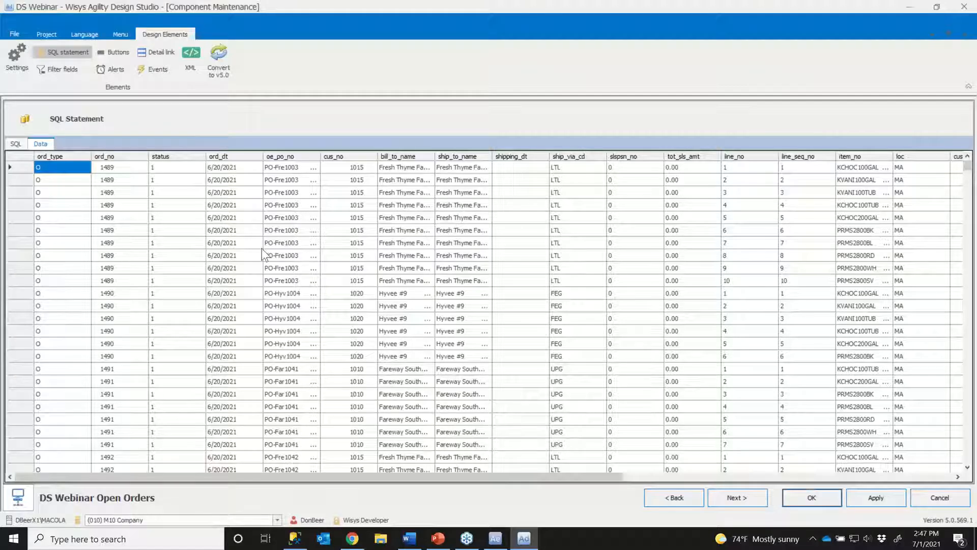
pyautogui.click(16, 143)
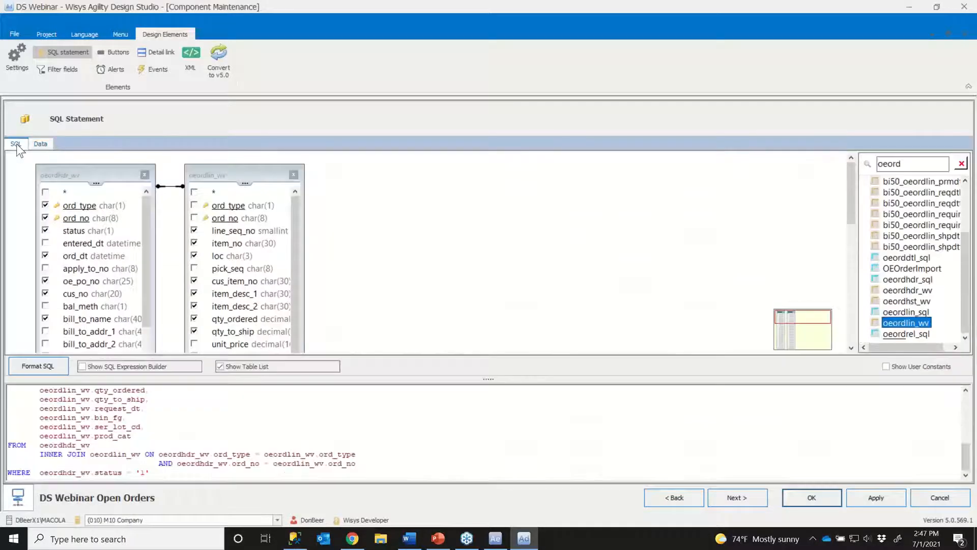
# - Look over the filter columns and compare them with the status condition in the query's WHERE clause
pyautogui.click(732, 496)
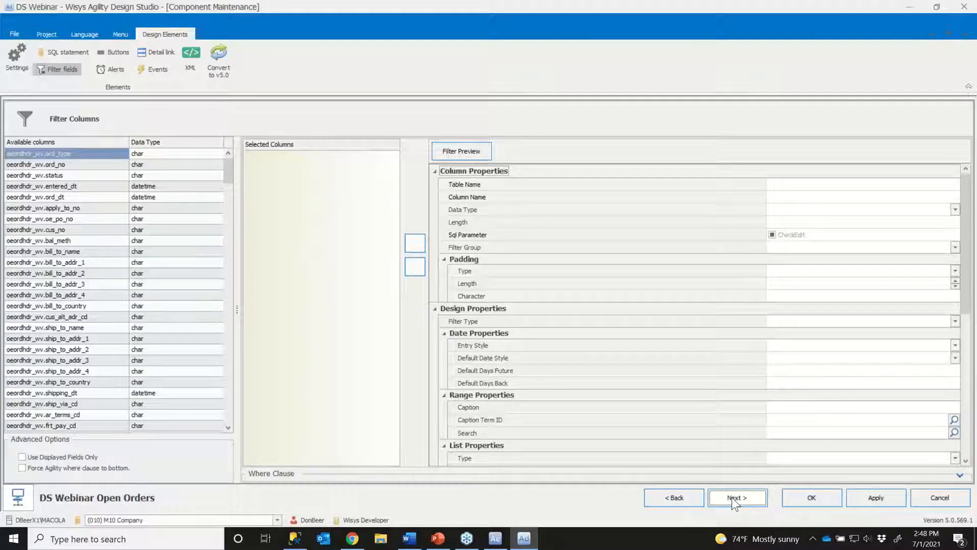
pyautogui.click(662, 504)
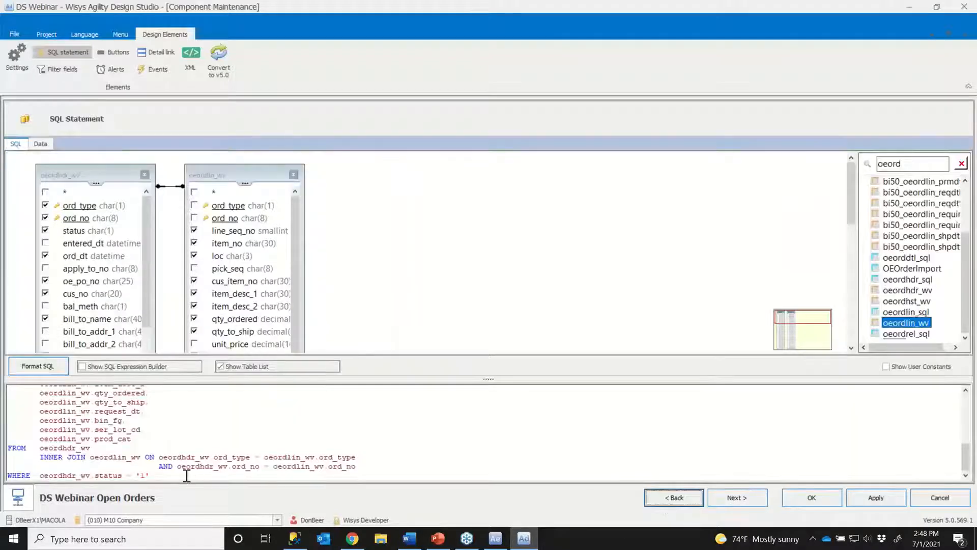
pyautogui.tripleClick(122, 476)
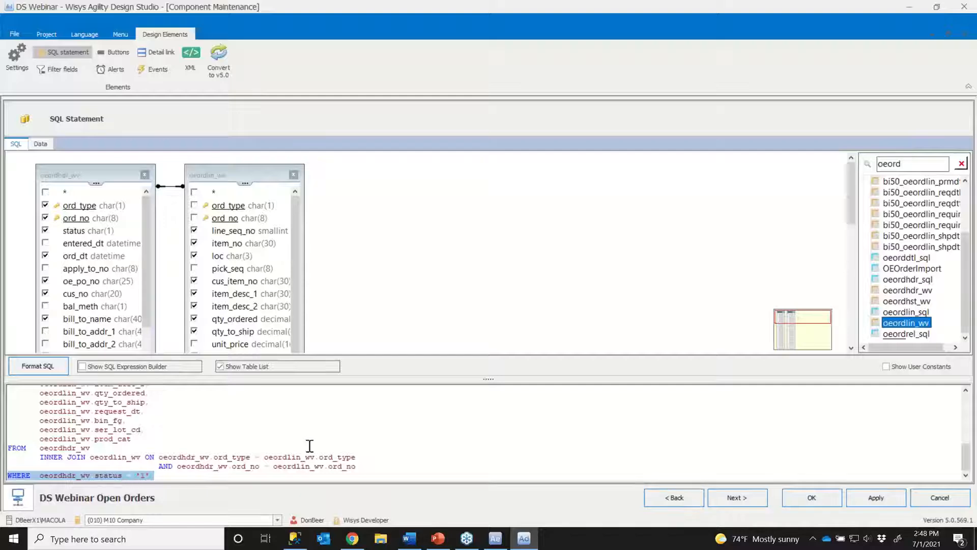
pyautogui.click(735, 497)
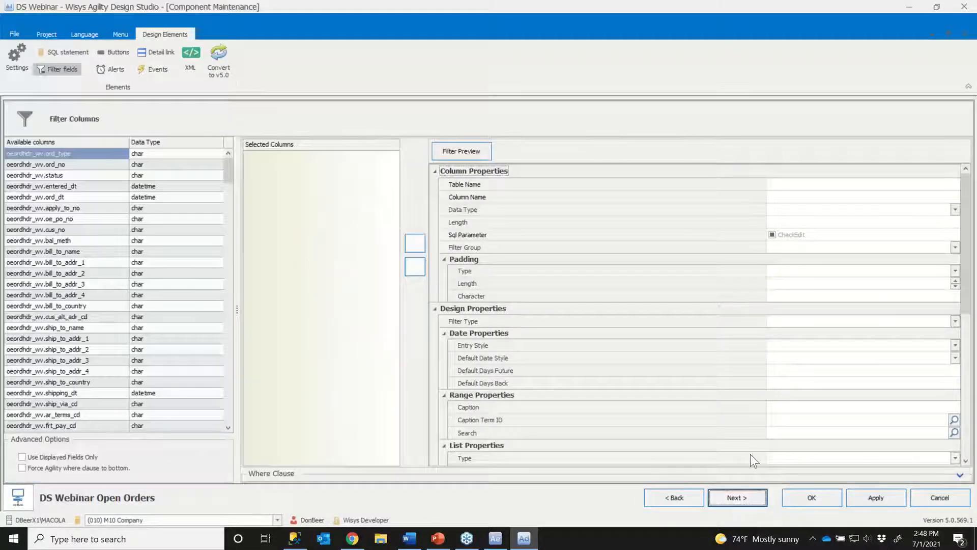
# - Examine which button locations are available for the grid component
pyautogui.click(735, 497)
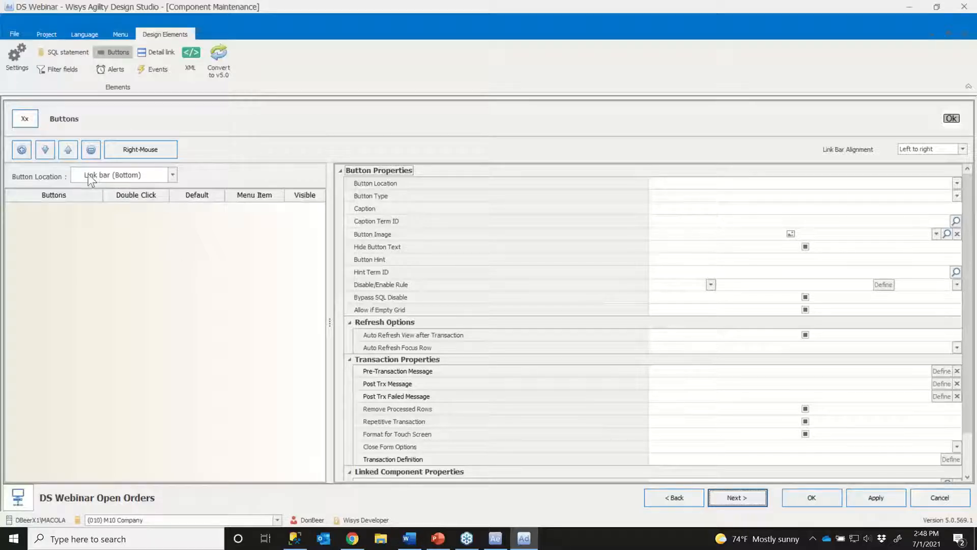
pyautogui.click(172, 175)
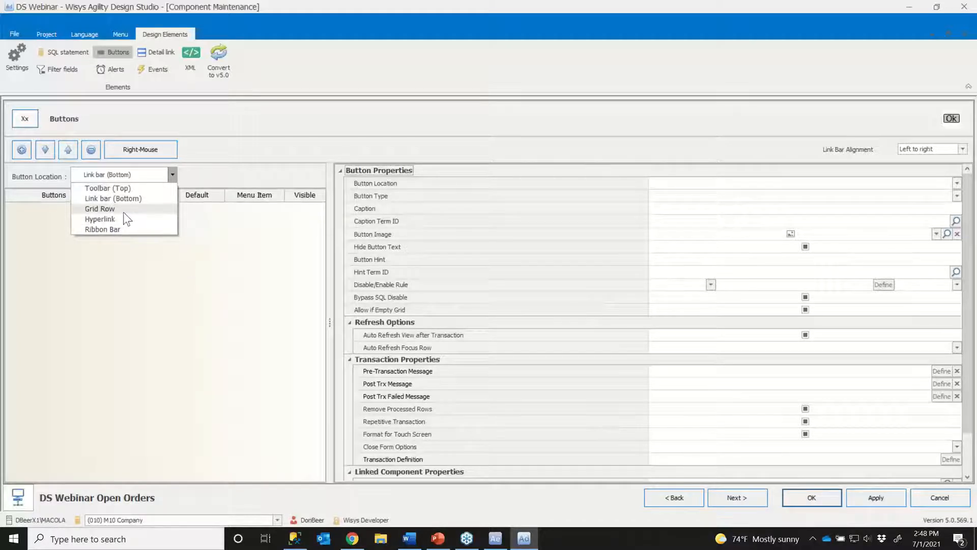
pyautogui.click(162, 305)
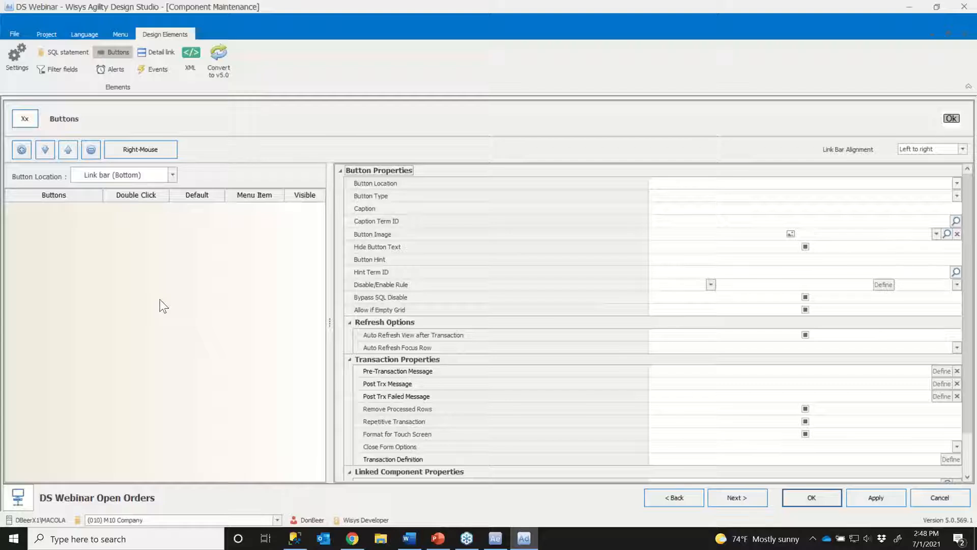
# - Add a grid alert on the request_dt column with the less-than (<) operand
pyautogui.click(735, 499)
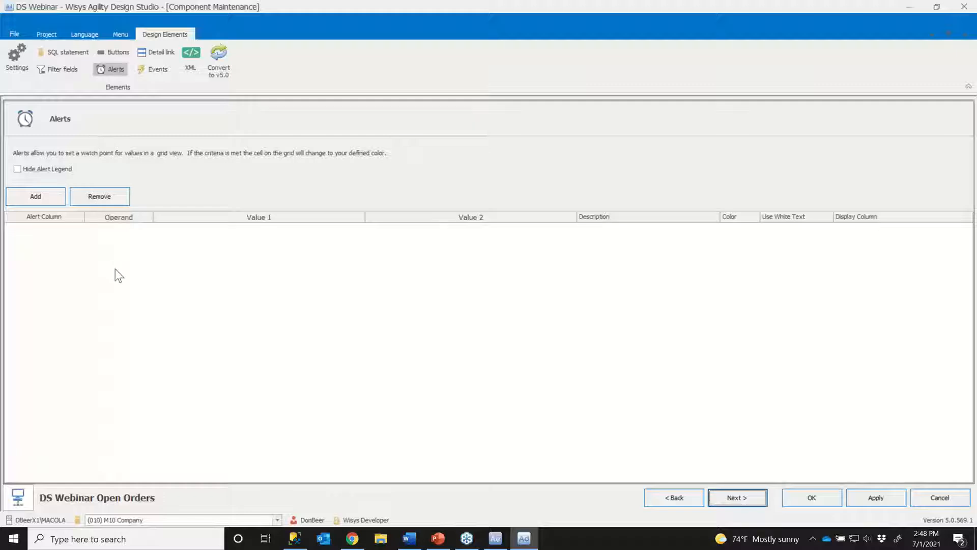
pyautogui.click(38, 197)
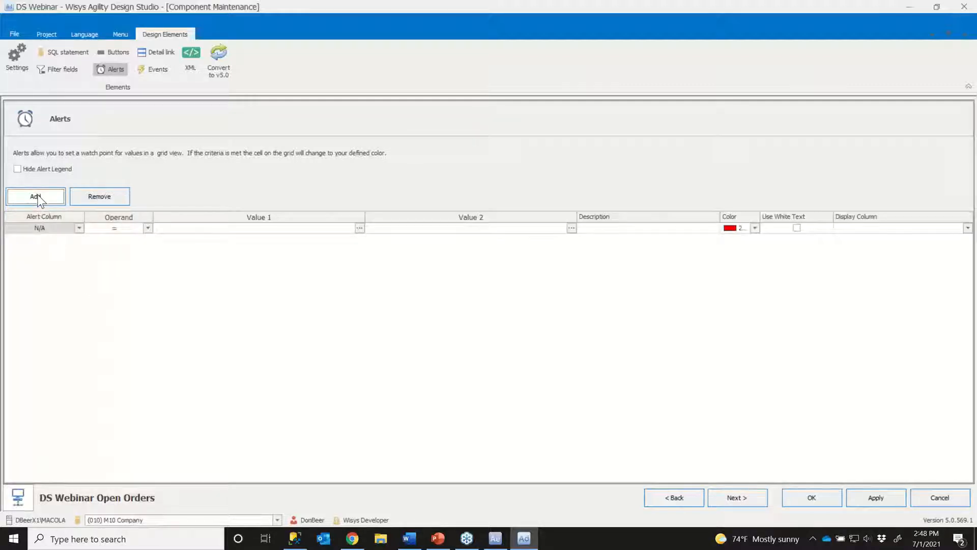
pyautogui.moveTo(42, 220)
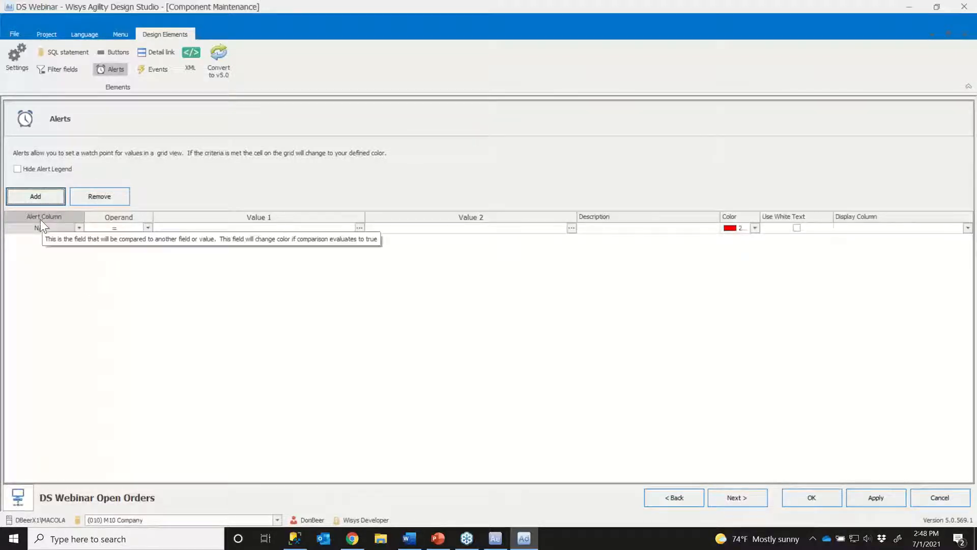
pyautogui.click(78, 228)
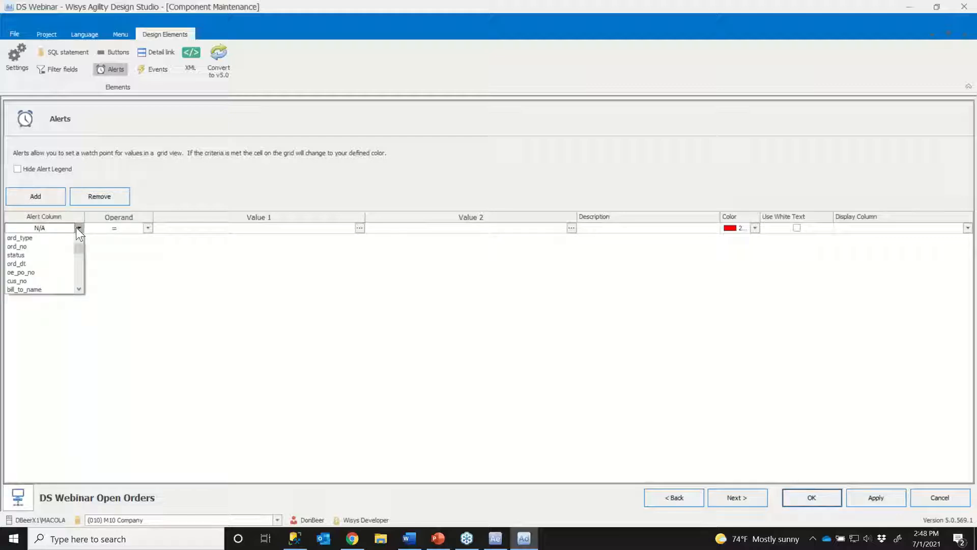
pyautogui.moveTo(79, 244); pyautogui.dragTo(87, 279)
pyautogui.click(45, 273)
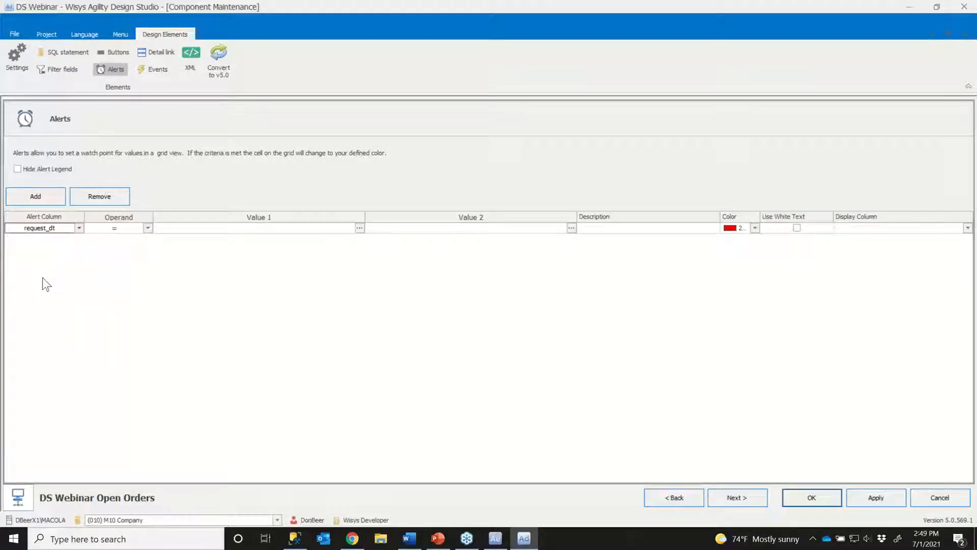
pyautogui.click(114, 228)
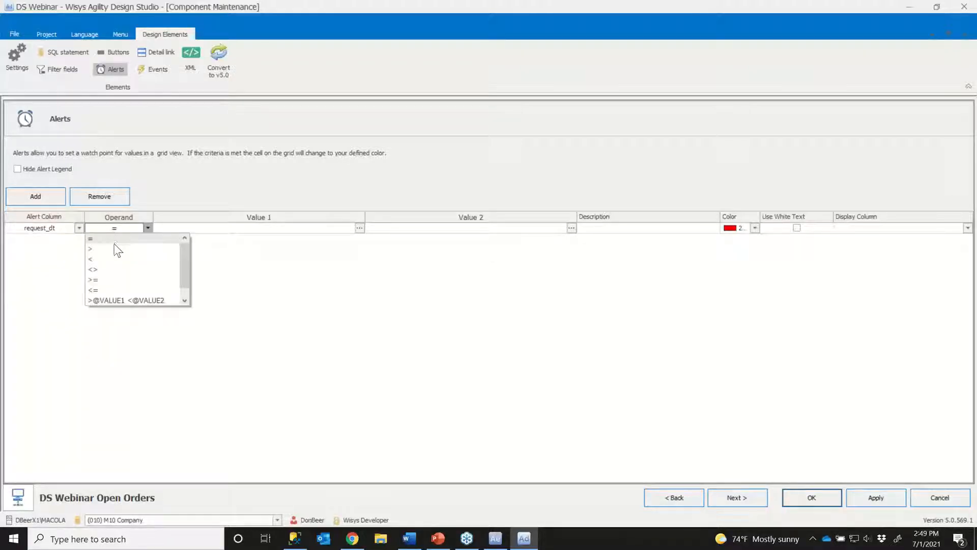
pyautogui.click(110, 258)
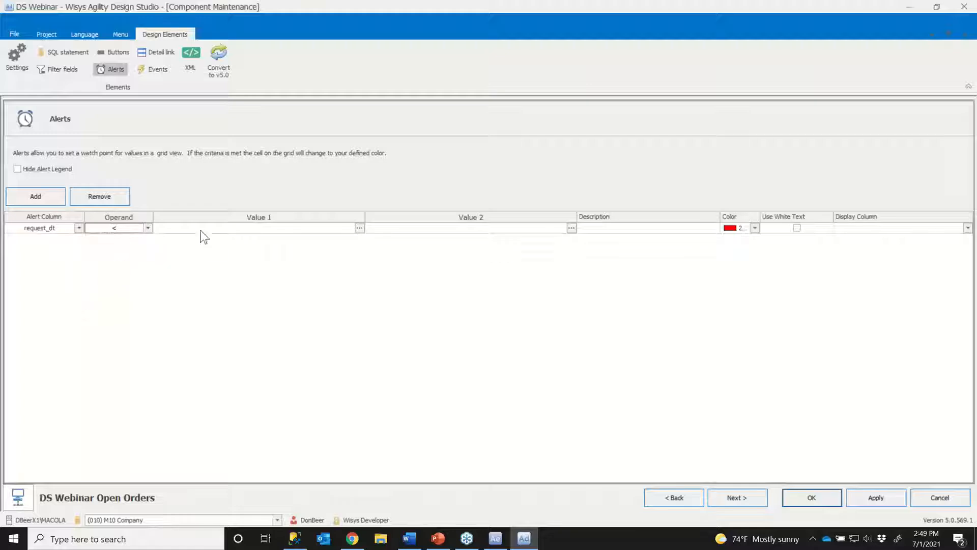
# - Define the alert's first comparison value as today's date plus 2 days
pyautogui.click(359, 228)
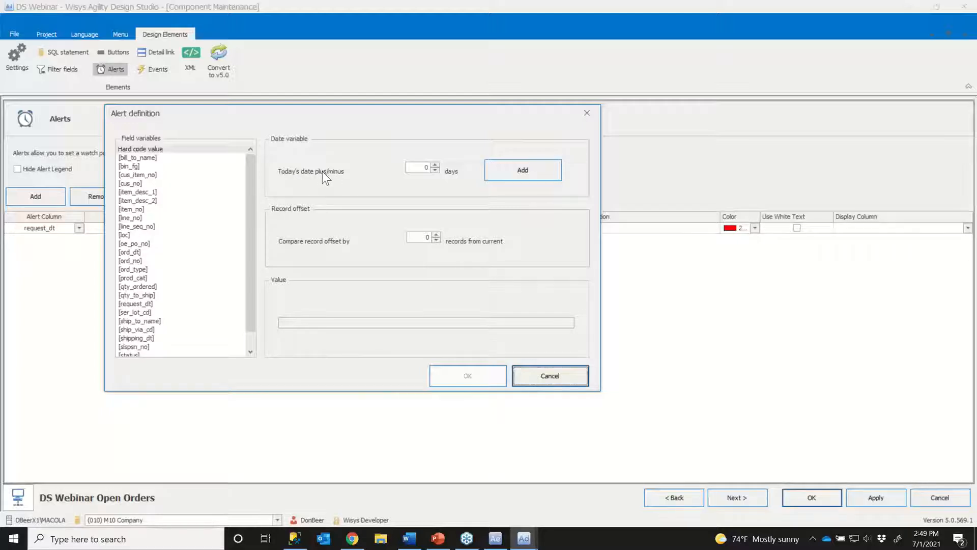
pyautogui.click(436, 165)
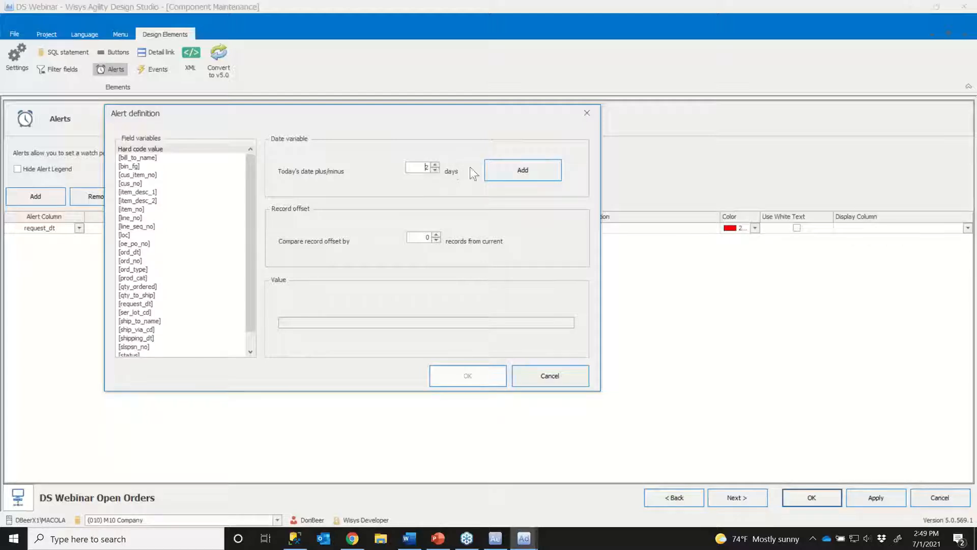
pyautogui.click(532, 175)
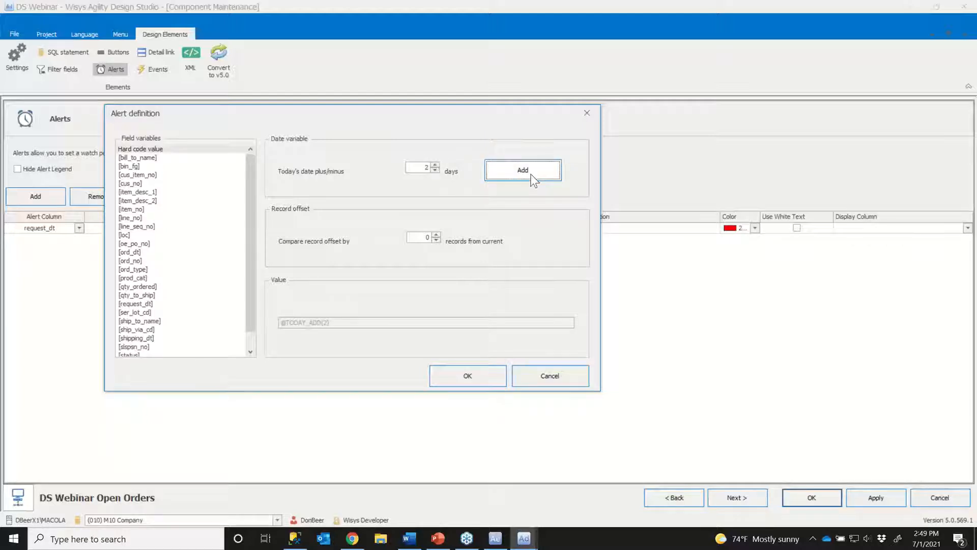
pyautogui.click(485, 376)
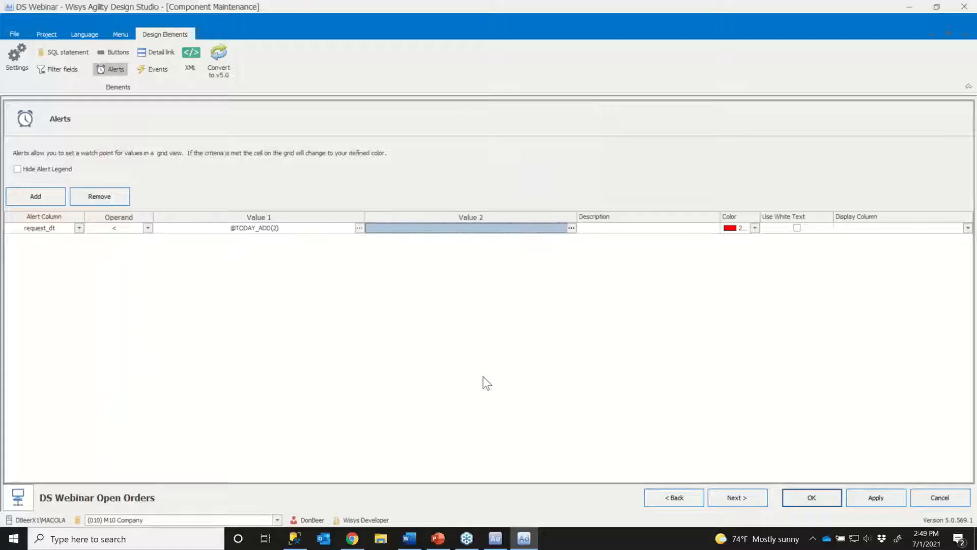
# - Enter "Urgent Orders to Ship" as the alert's description
pyautogui.click(607, 229)
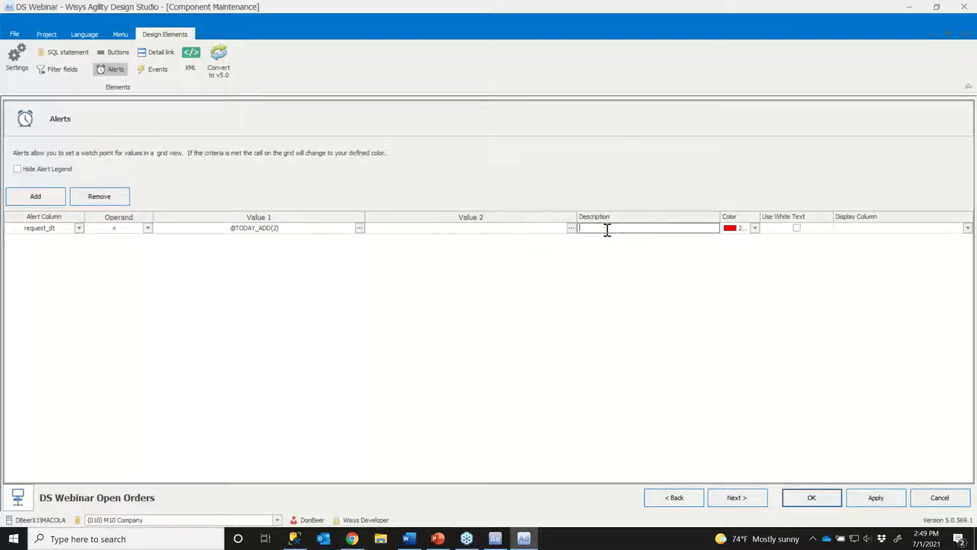
pyautogui.write('Urgent Orders to Ship')
pyautogui.moveTo(583, 228); pyautogui.dragTo(637, 228)
# - Go through the remaining component pages back to the settings, then apply the changes and close the component
pyautogui.click(734, 495)
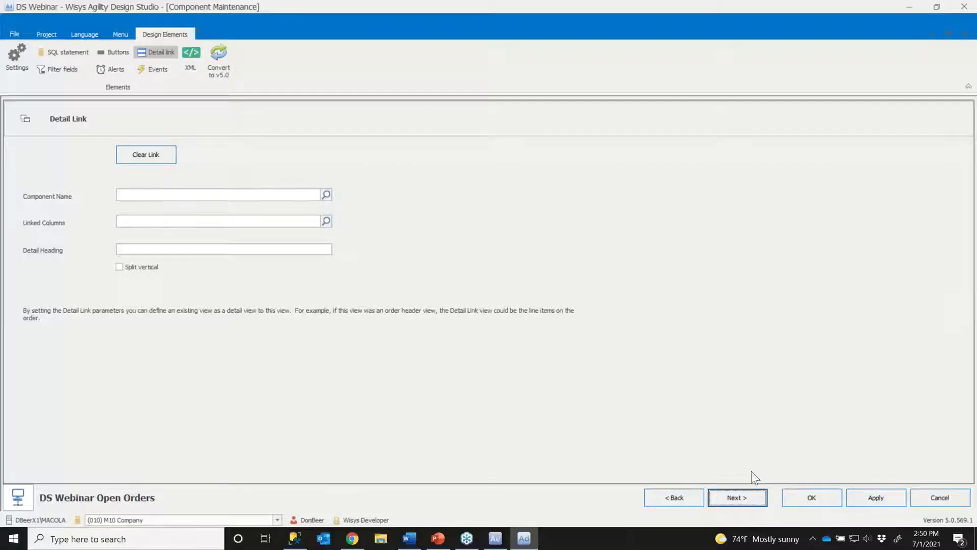
pyautogui.click(738, 500)
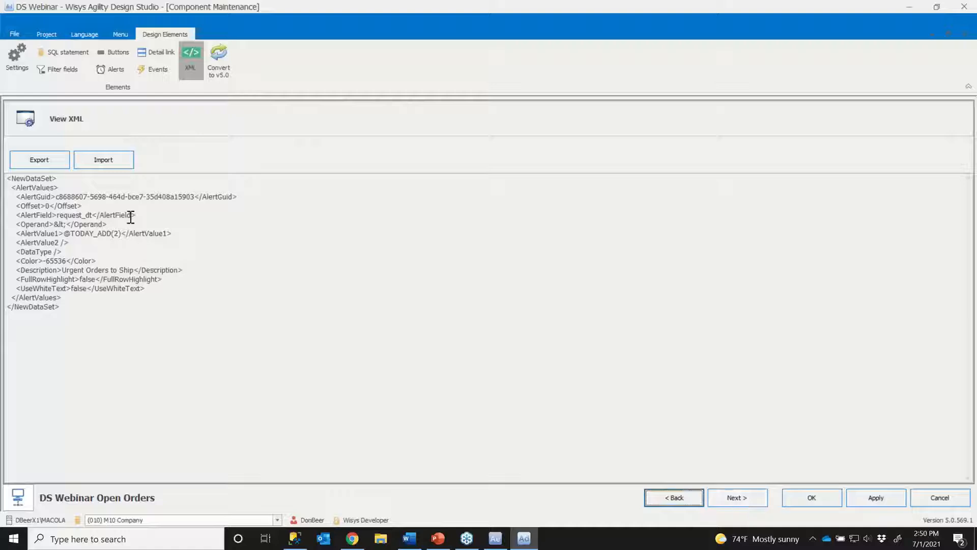
pyautogui.click(736, 498)
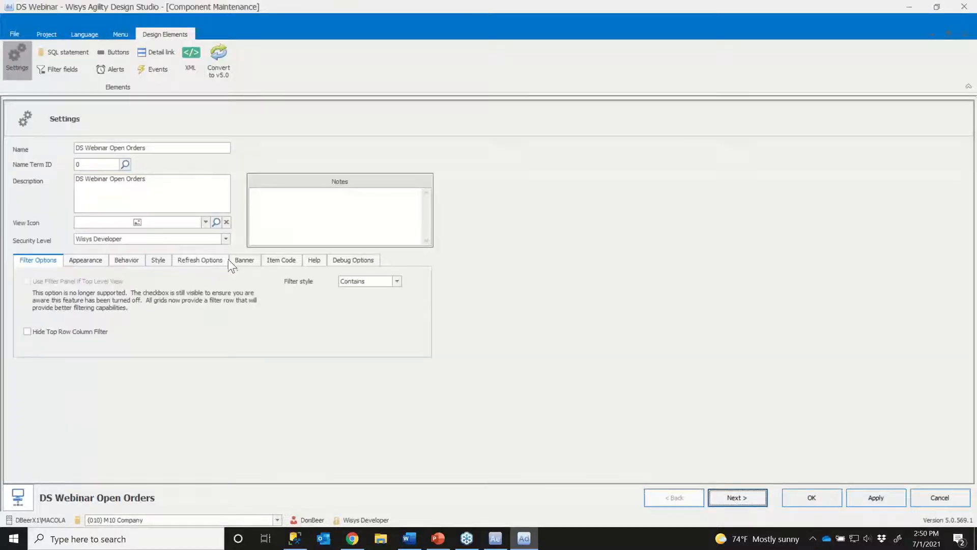
pyautogui.click(880, 500)
pyautogui.click(816, 499)
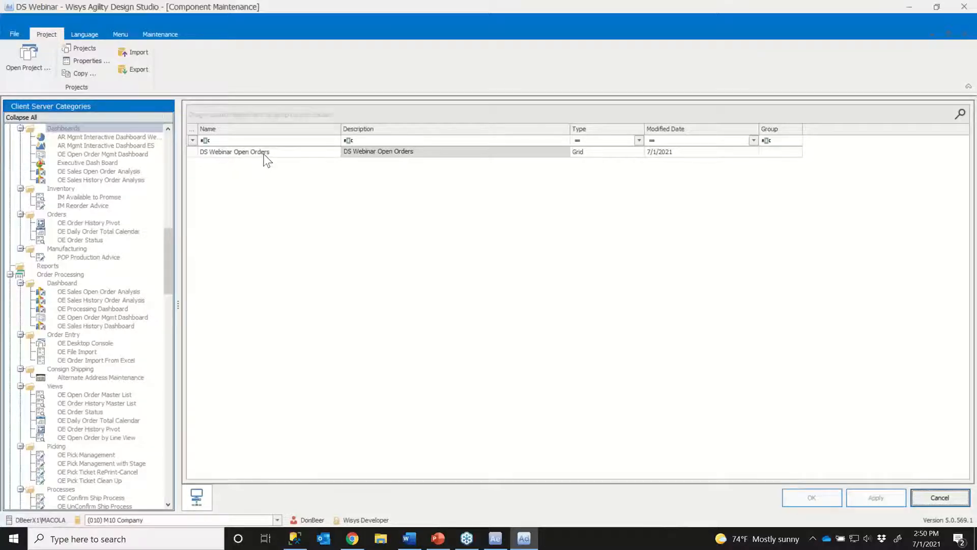
# - Preview the DS Webinar Open Orders grid and enlarge its window to show more columns
pyautogui.rightClick(264, 159)
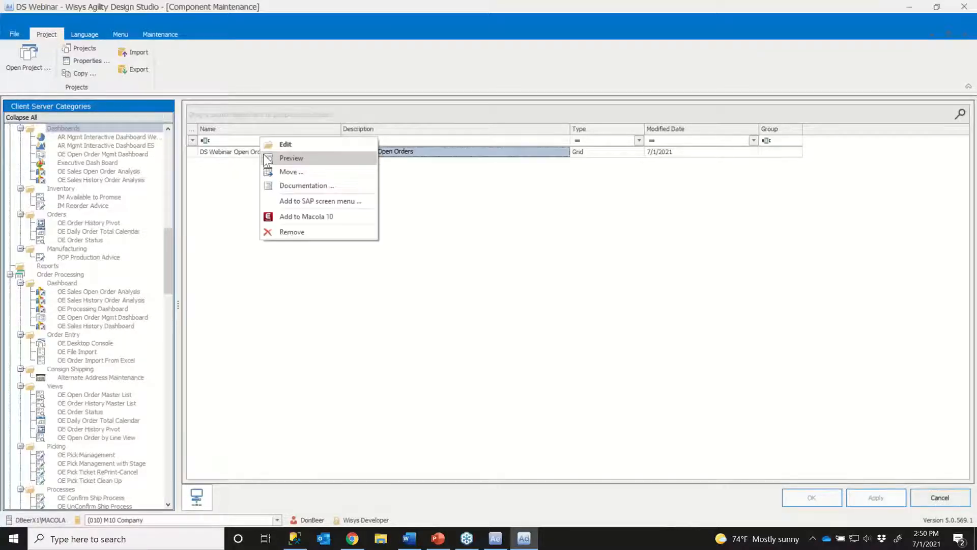
pyautogui.click(295, 158)
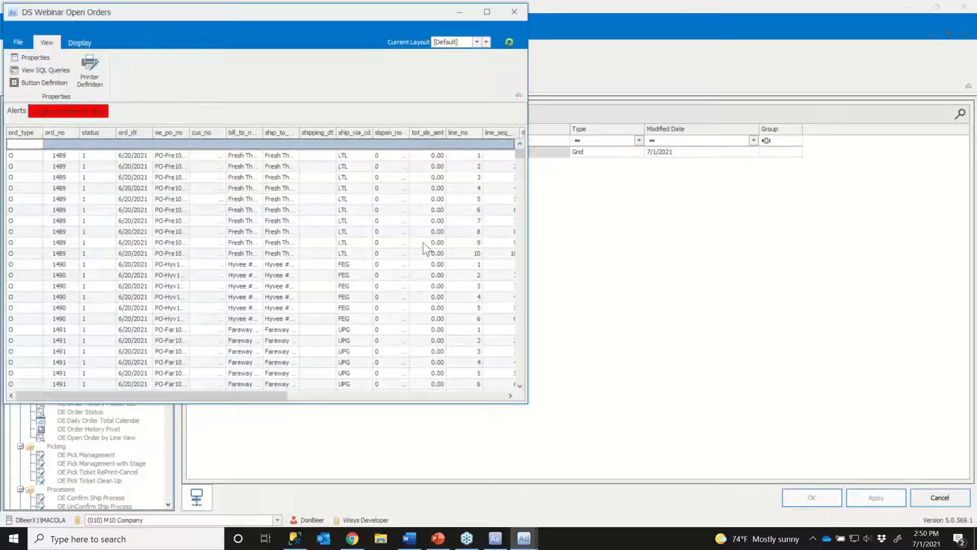
pyautogui.moveTo(236, 16); pyautogui.dragTo(314, 39)
pyautogui.moveTo(605, 427); pyautogui.dragTo(921, 500)
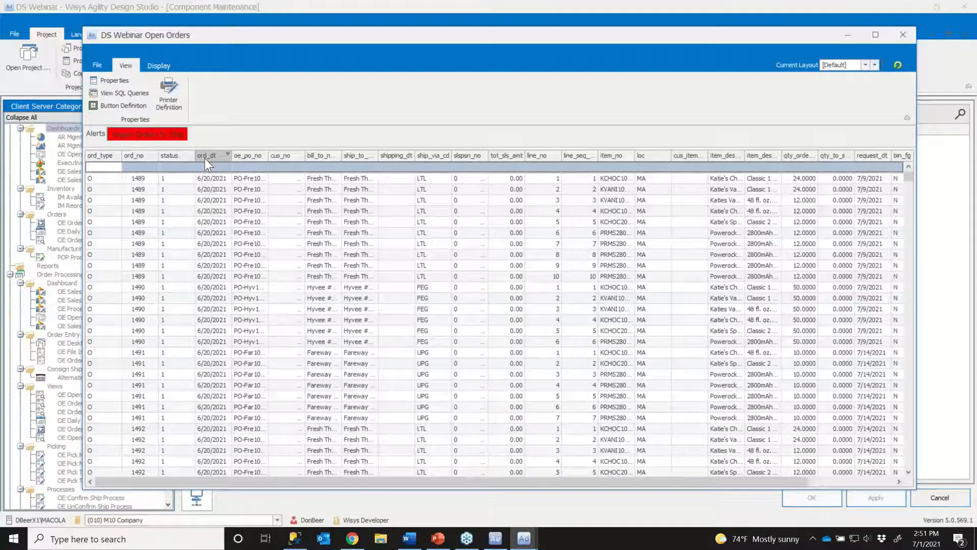
# - Apply Mass Format to the previewed grid's columns
pyautogui.click(160, 66)
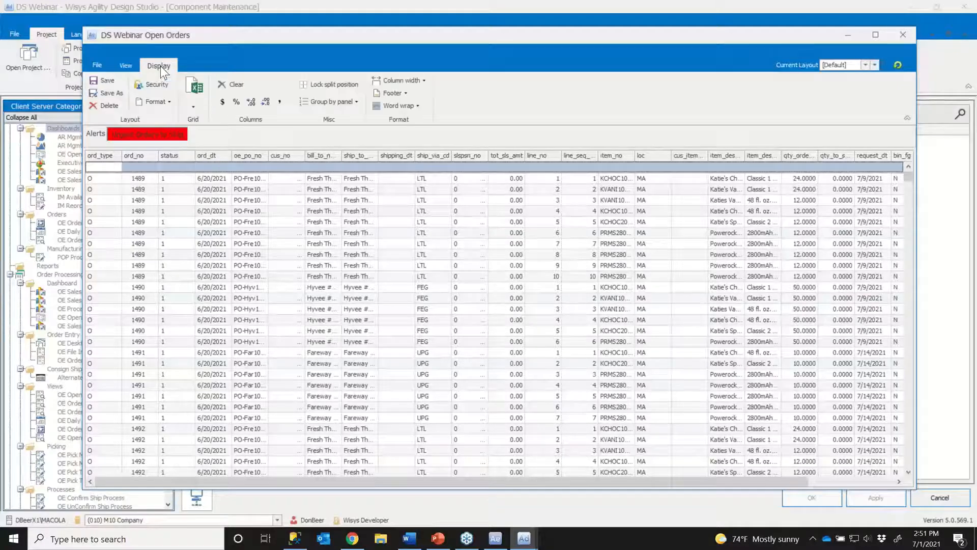
pyautogui.click(171, 102)
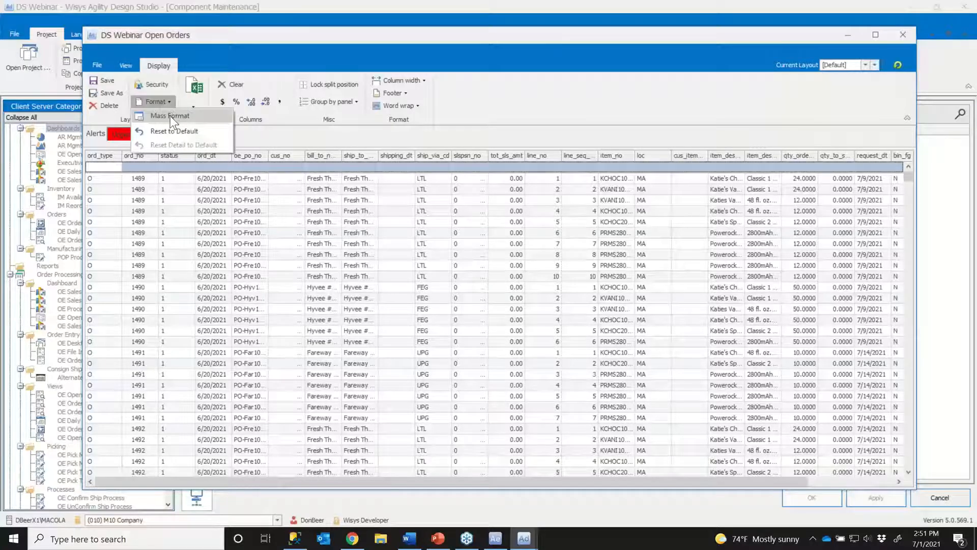
pyautogui.click(169, 115)
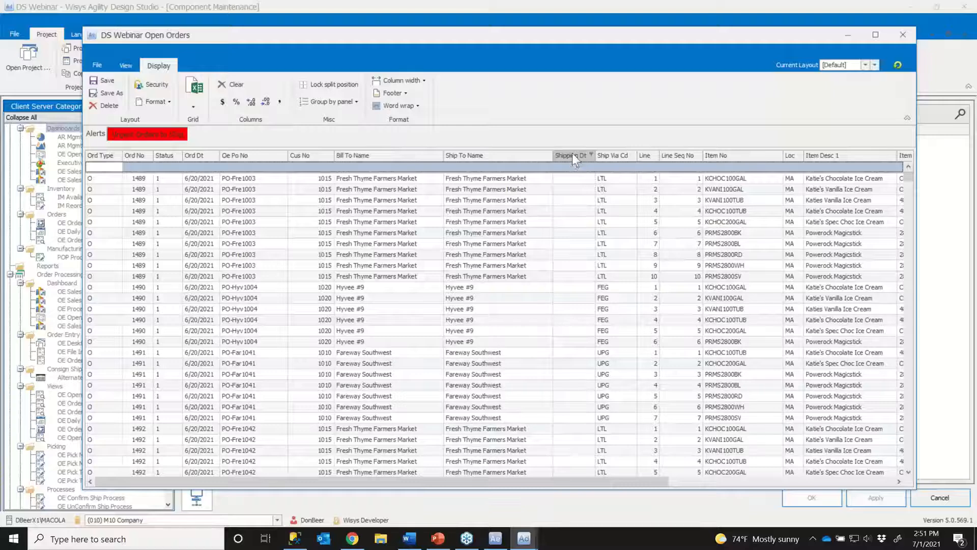
# - Remove the Shipping Dt column from the previewed grid
pyautogui.moveTo(573, 161); pyautogui.dragTo(574, 214)
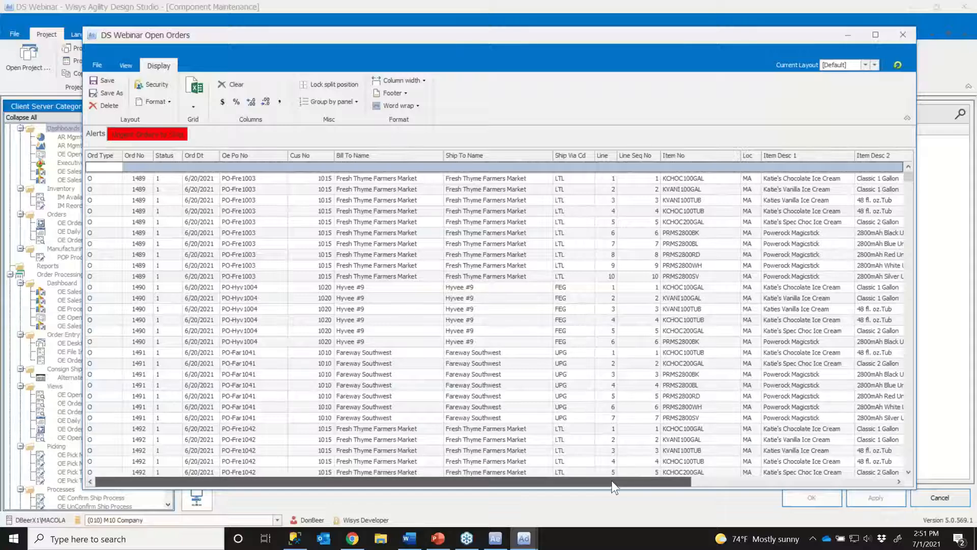
pyautogui.moveTo(614, 487); pyautogui.dragTo(796, 514)
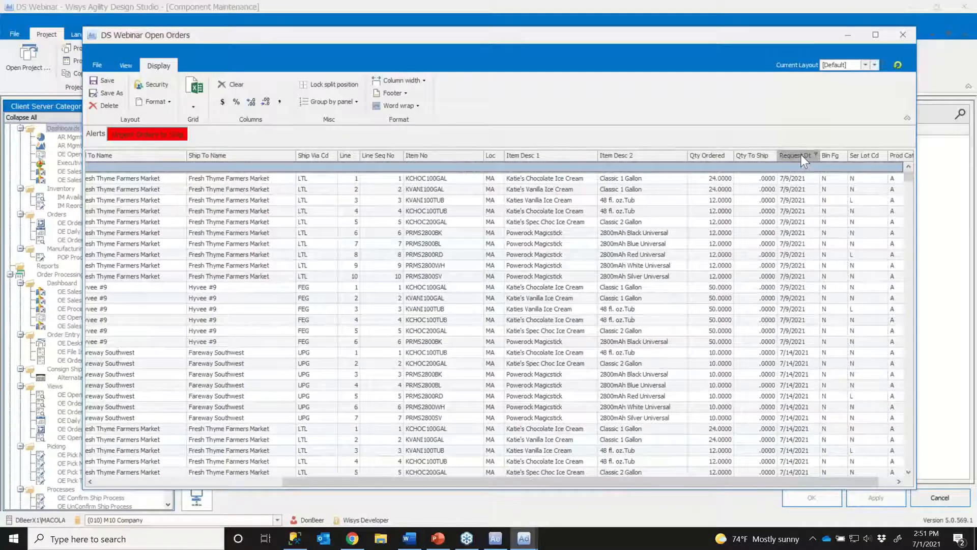
# - Move the Request Dt column between Ship To Name and Ship Via Cd and sort the grid by it in ascending order
pyautogui.moveTo(801, 154); pyautogui.dragTo(306, 155)
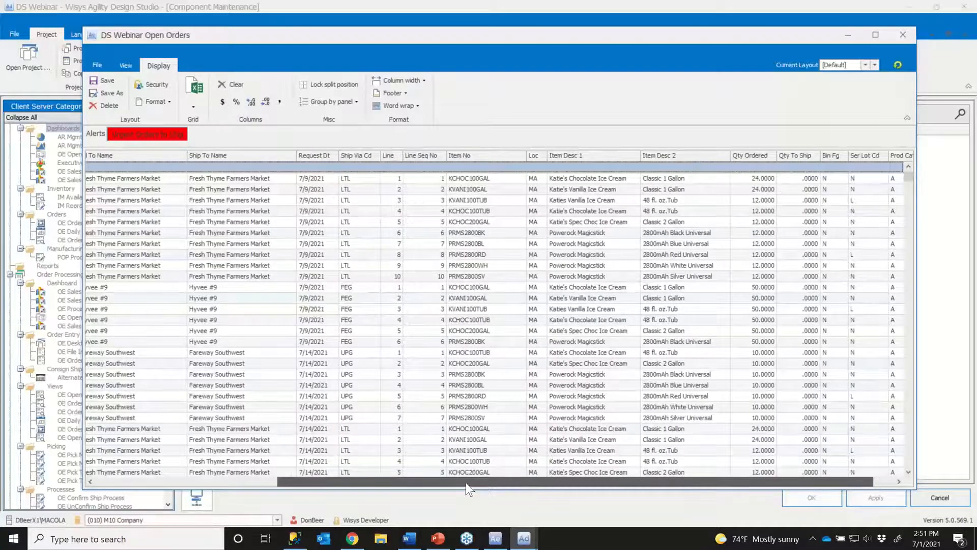
pyautogui.moveTo(466, 482); pyautogui.dragTo(266, 493)
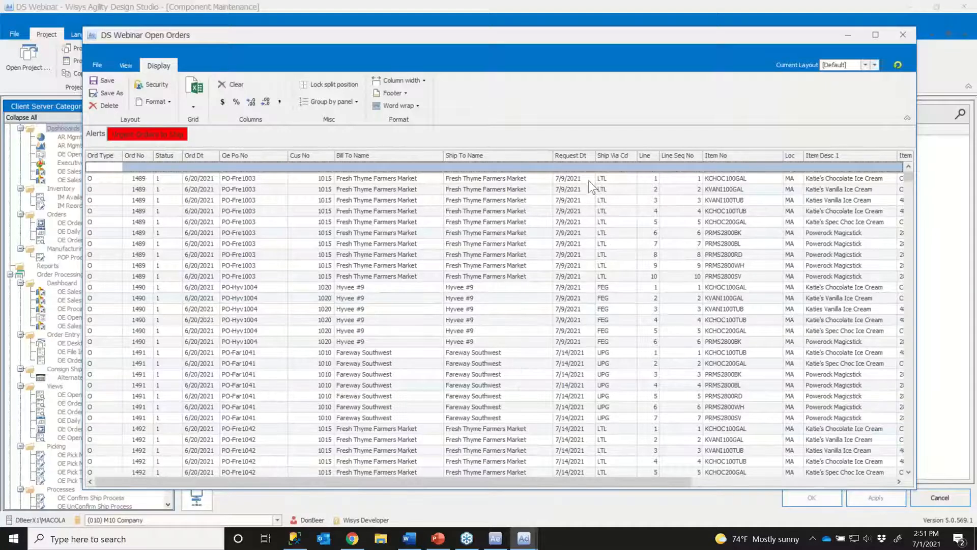
pyautogui.click(572, 154)
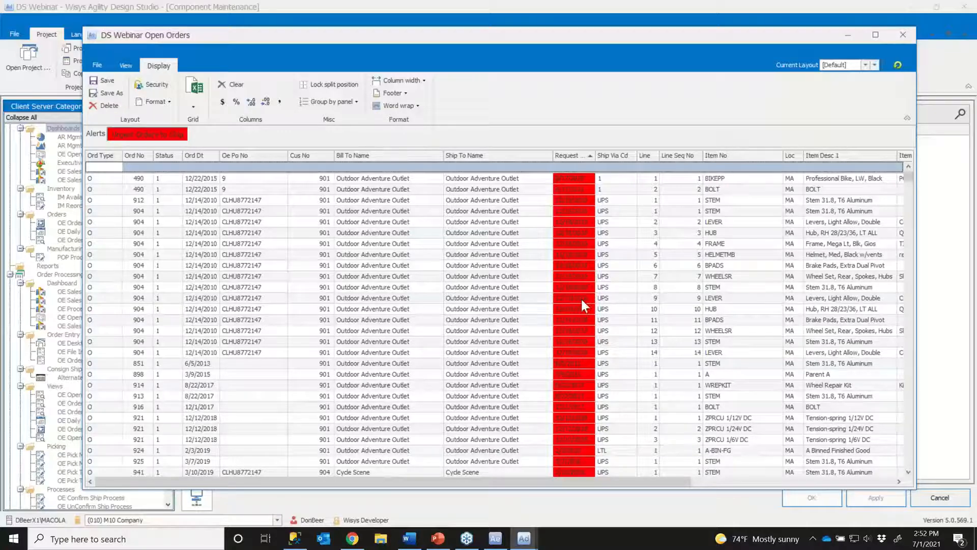
pyautogui.scroll(-3, 579, 300)
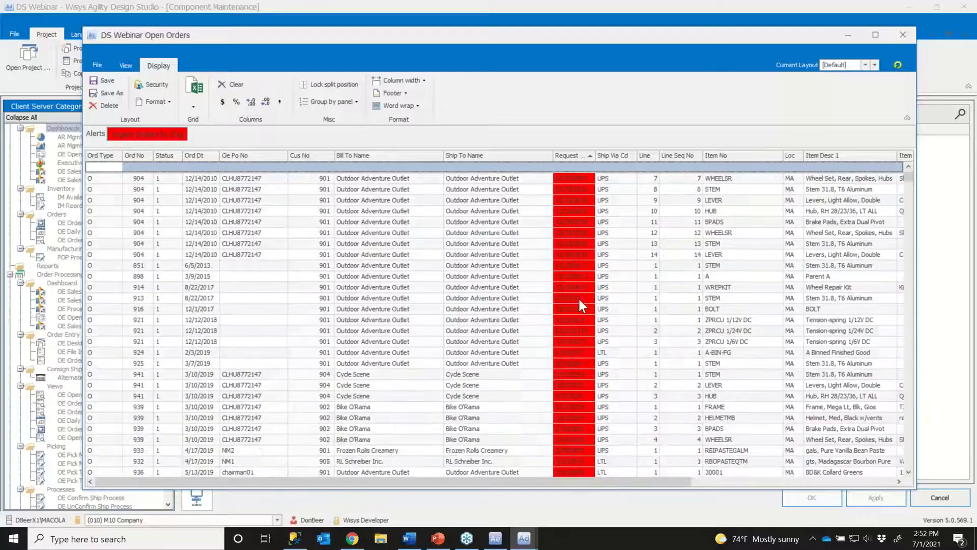
pyautogui.scroll(3, 579, 302)
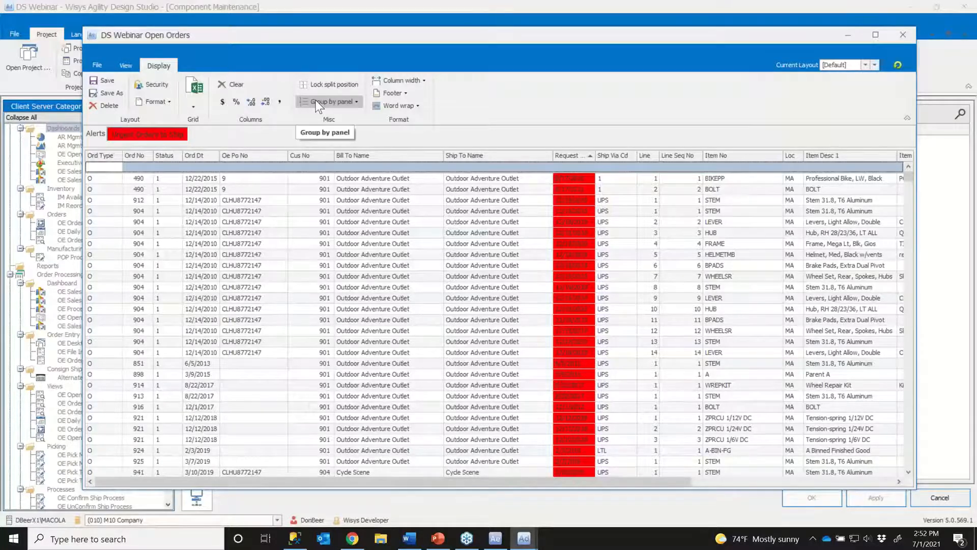
# - Show the main group-by panel and group the grid by Ship Via Cd with Request Dt as the second level
pyautogui.click(356, 102)
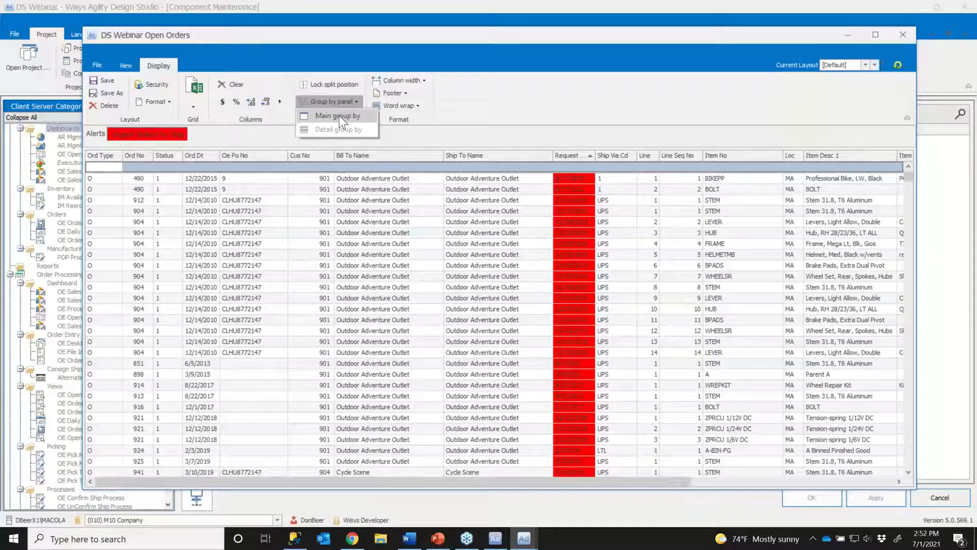
pyautogui.click(339, 115)
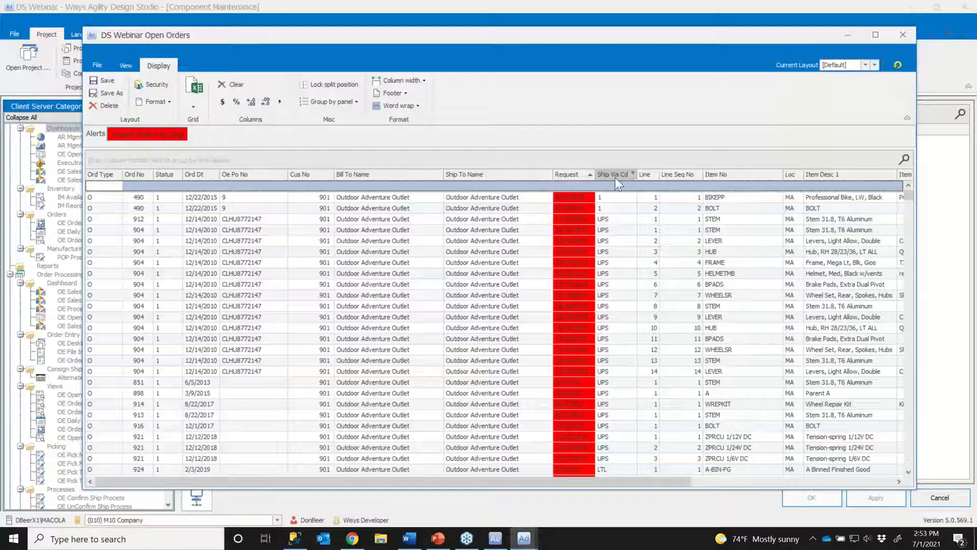
pyautogui.moveTo(614, 173); pyautogui.dragTo(185, 158)
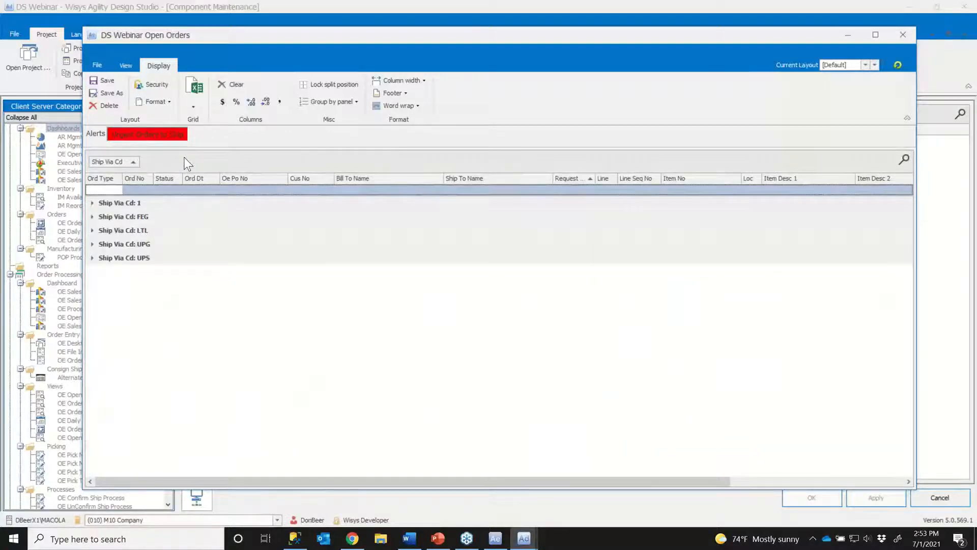
pyautogui.click(92, 203)
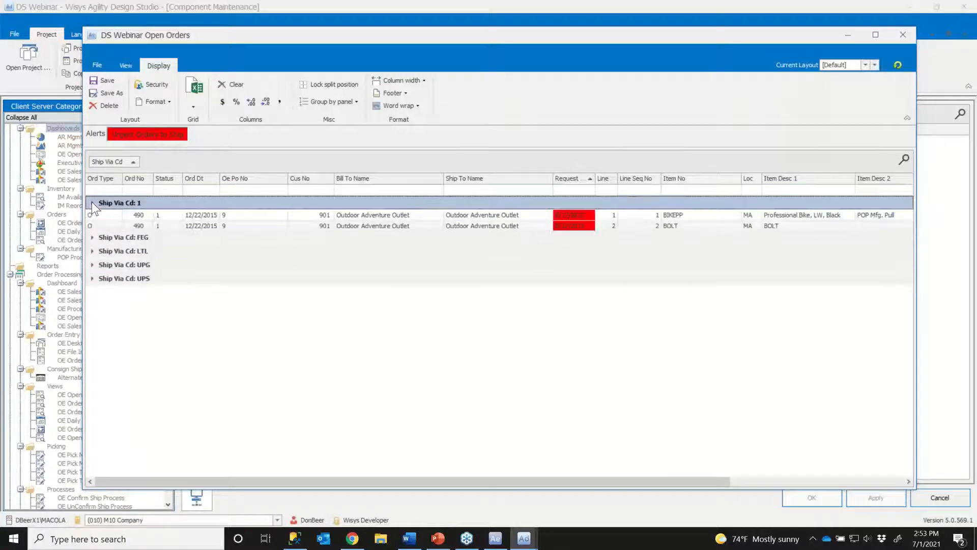
pyautogui.click(92, 238)
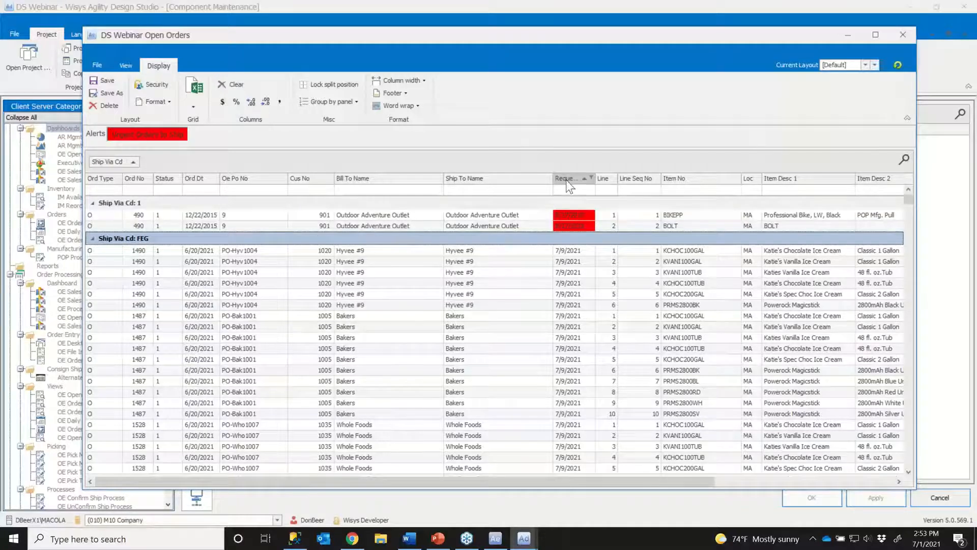
pyautogui.moveTo(566, 179); pyautogui.dragTo(212, 165)
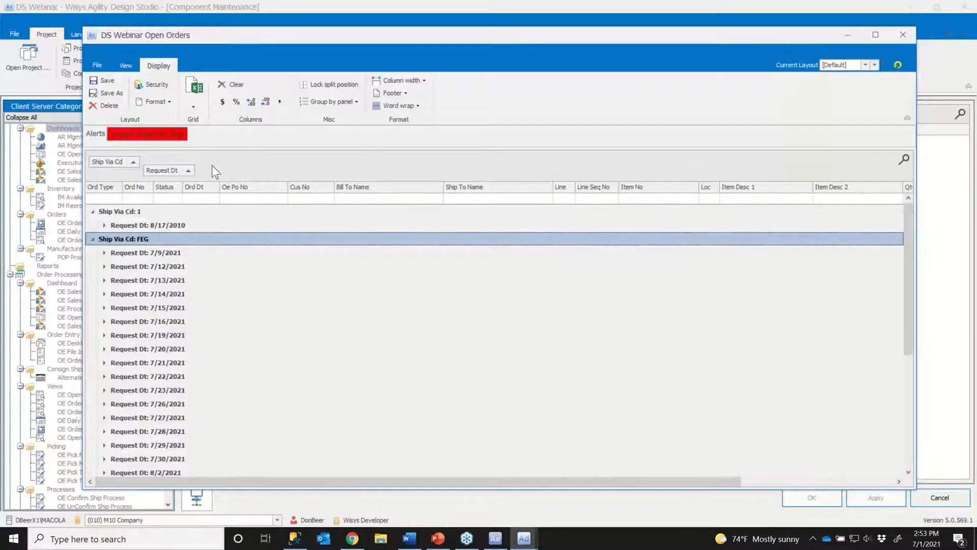
# - Examine the nested grouping under Ship Via Cd 1 and FEG, including the 7/9/2021 request date, and collapse all groups
pyautogui.click(92, 239)
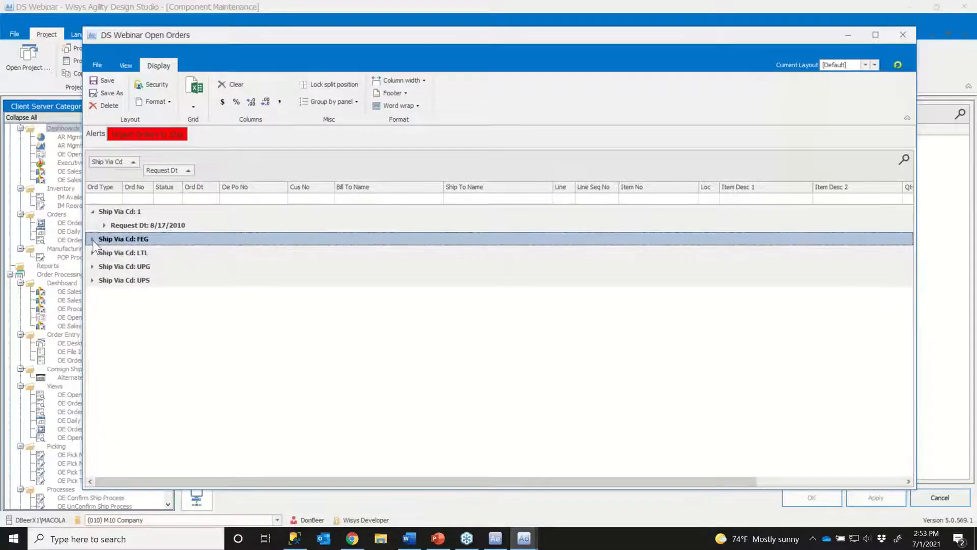
pyautogui.click(92, 210)
pyautogui.click(92, 211)
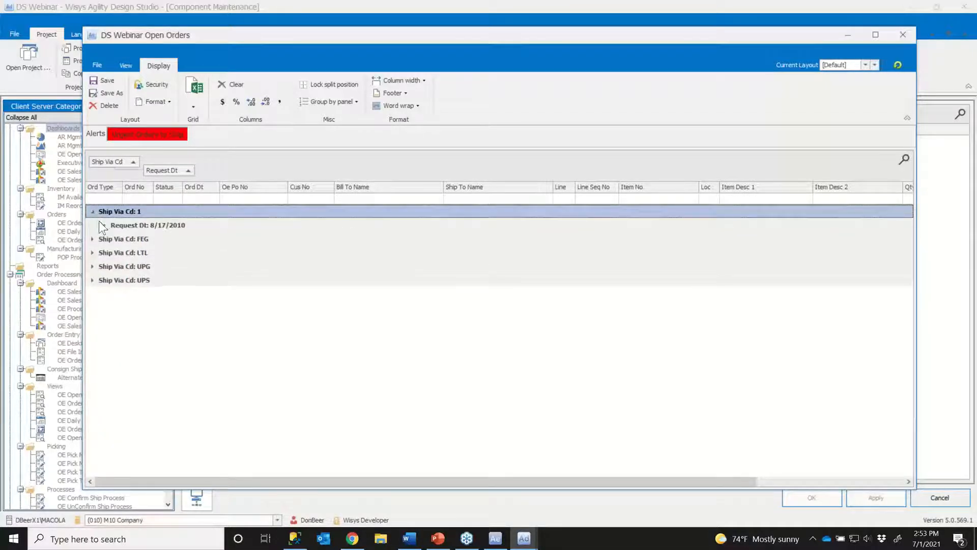
pyautogui.click(93, 239)
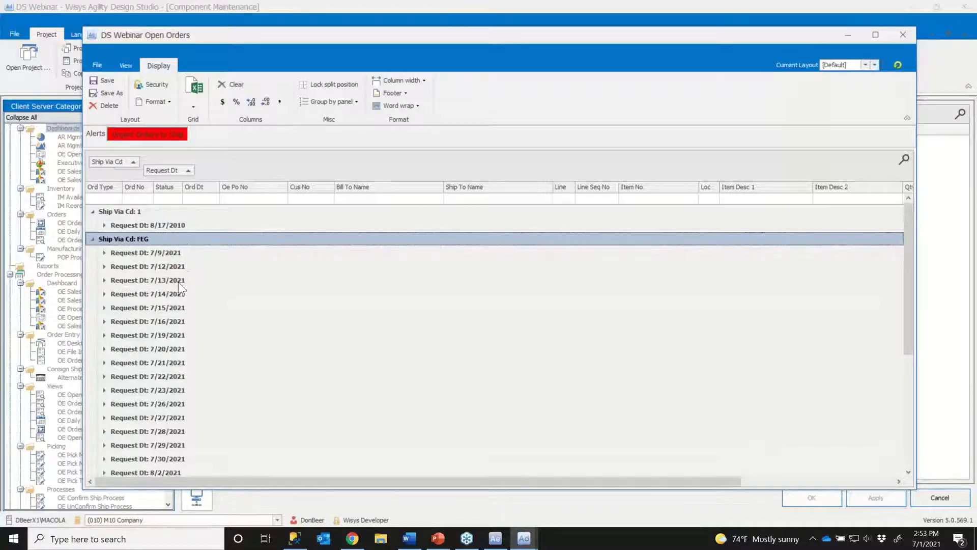
pyautogui.click(105, 252)
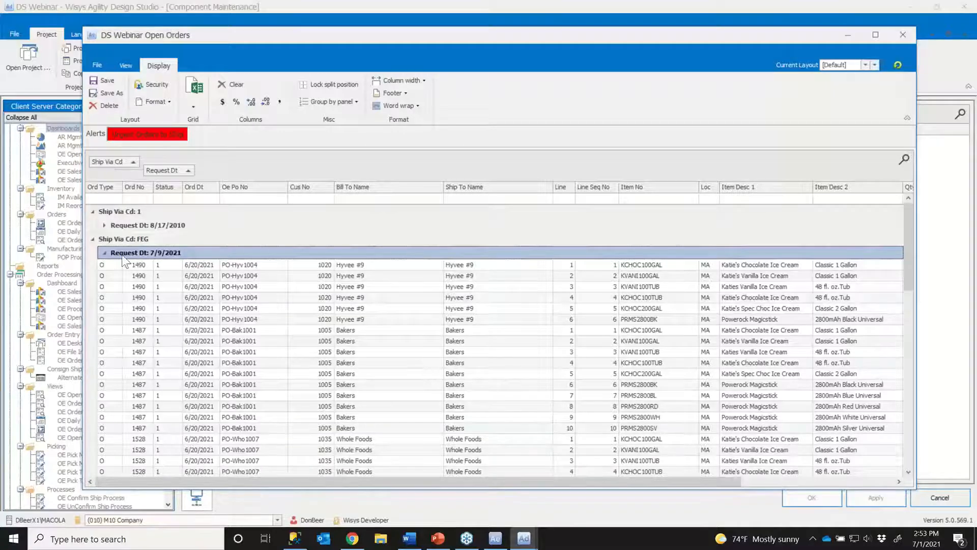
pyautogui.click(93, 239)
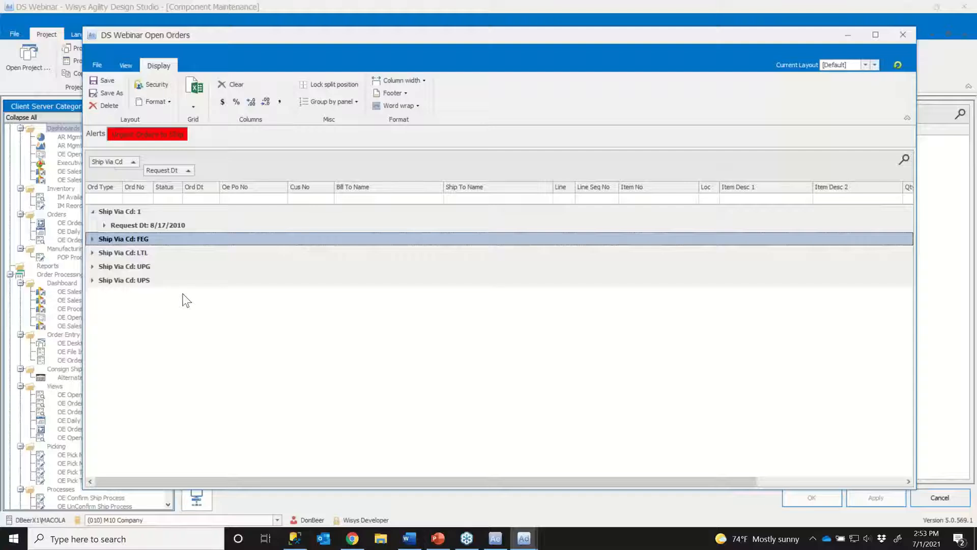
pyautogui.click(91, 212)
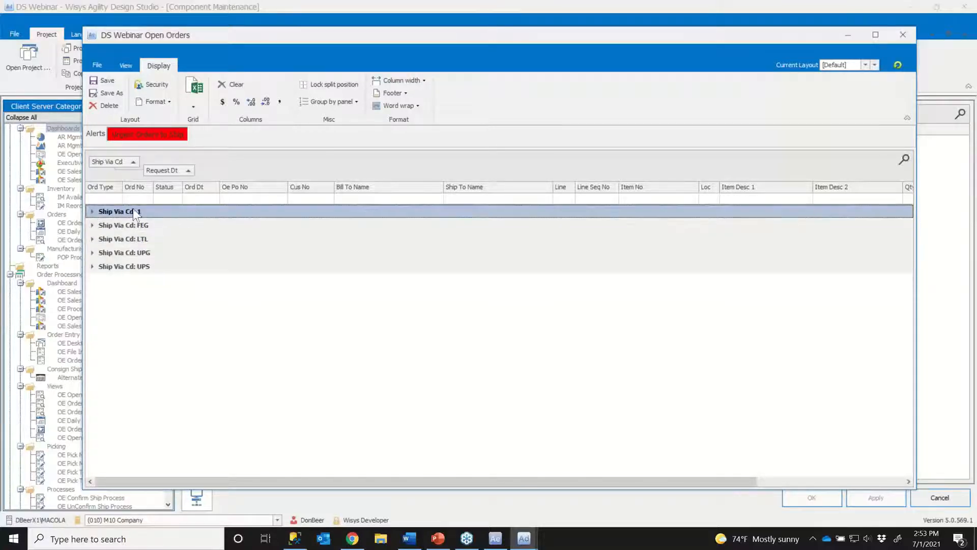
# - Turn on the main grid footer, add a Count summary to Ord No, and check the FEG and 1 groups
pyautogui.click(408, 93)
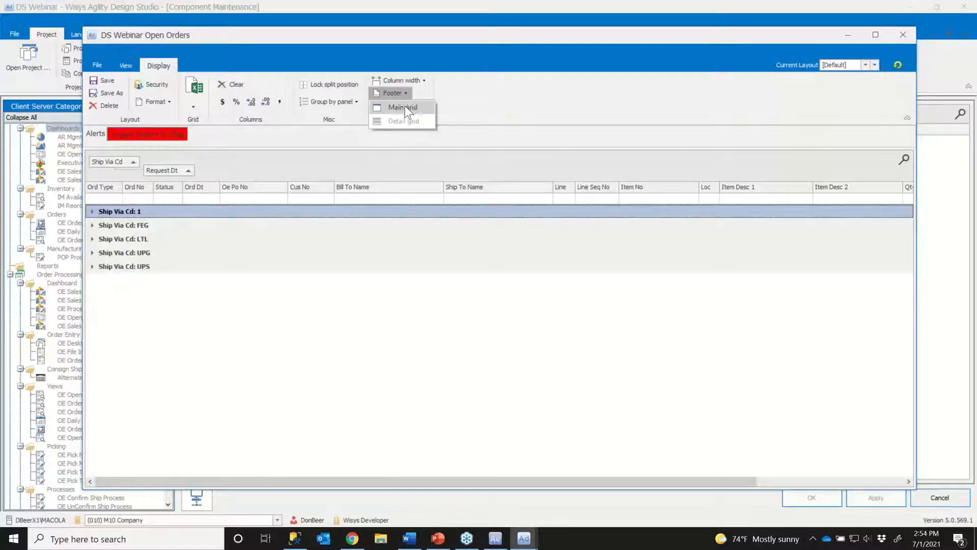
pyautogui.click(405, 107)
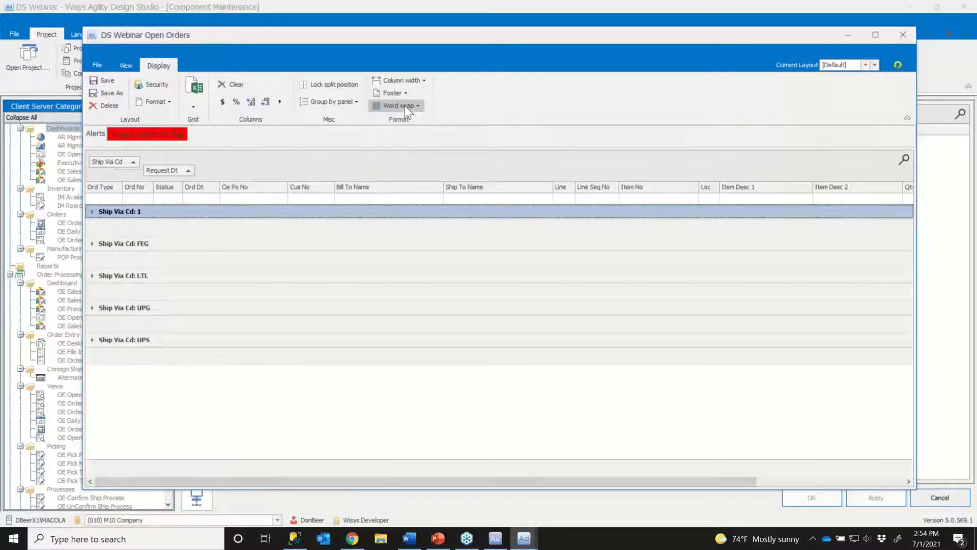
pyautogui.rightClick(127, 228)
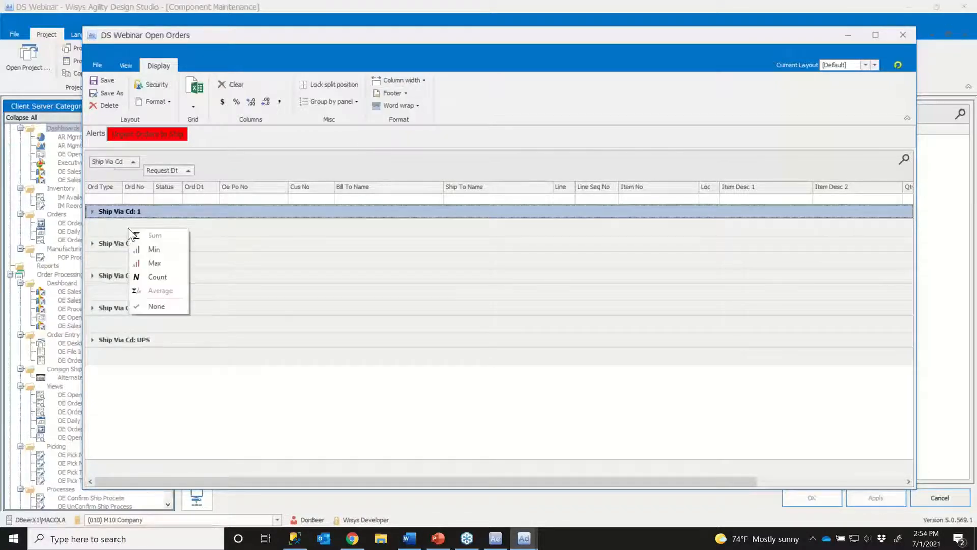
pyautogui.click(158, 276)
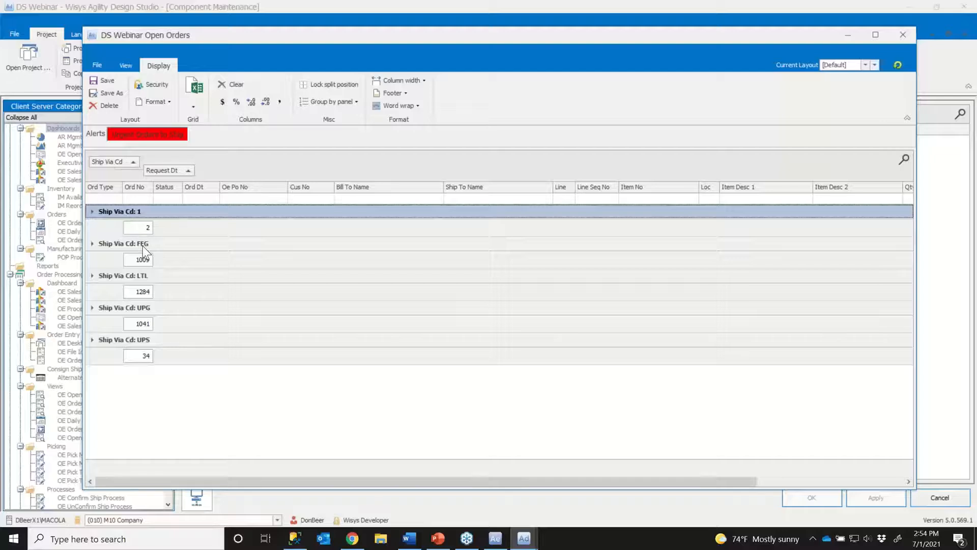
pyautogui.click(92, 244)
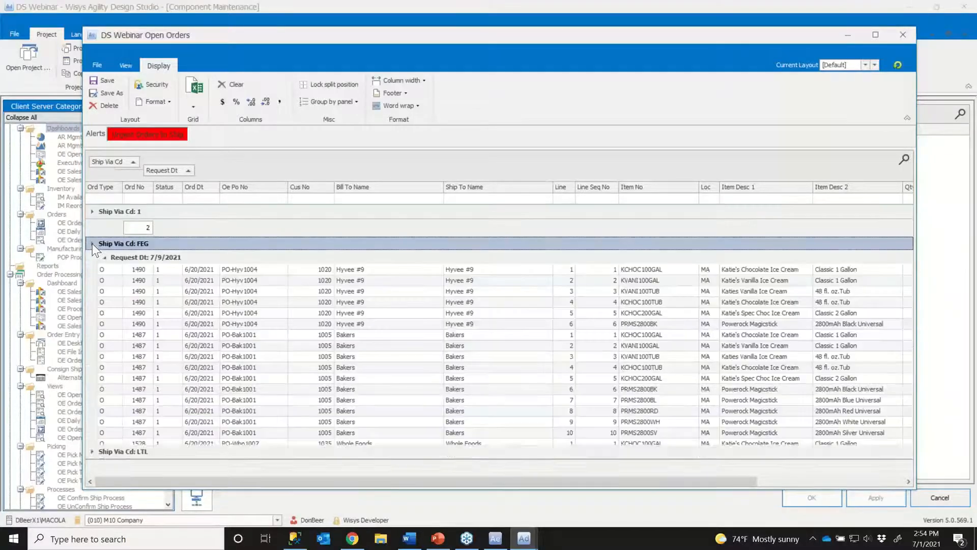
pyautogui.click(92, 243)
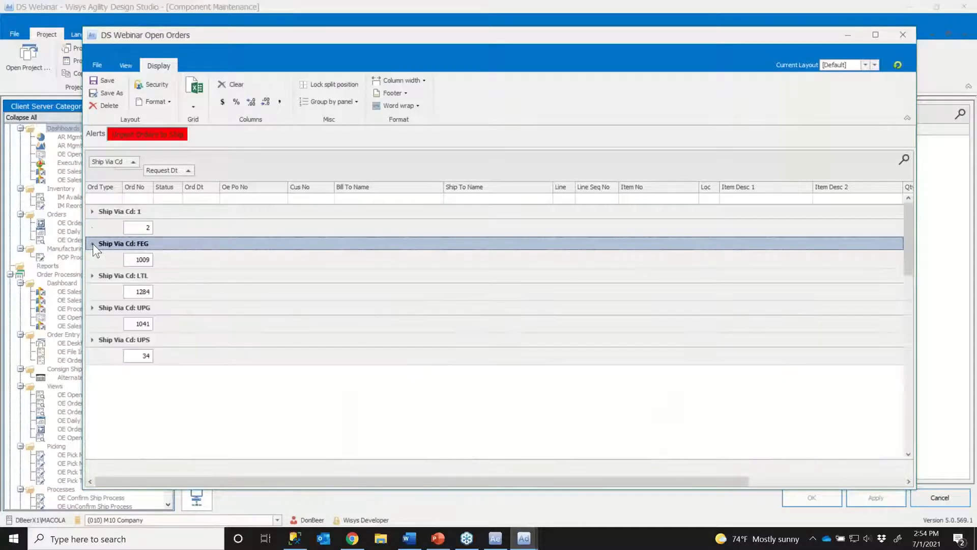
pyautogui.click(91, 211)
pyautogui.click(91, 211)
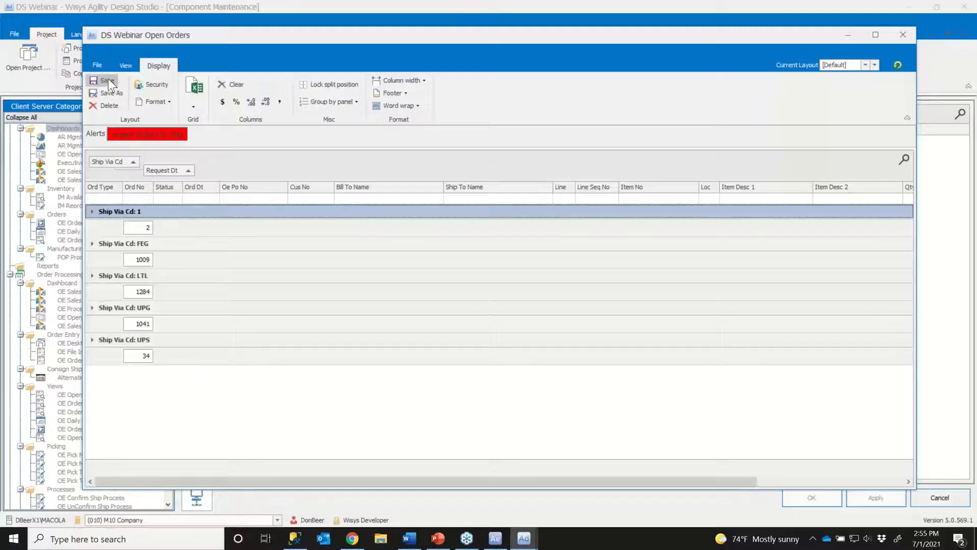
# - Save the grid layout and preview DS Webinar Open Orders afresh to check it, closing the preview when done
pyautogui.click(904, 33)
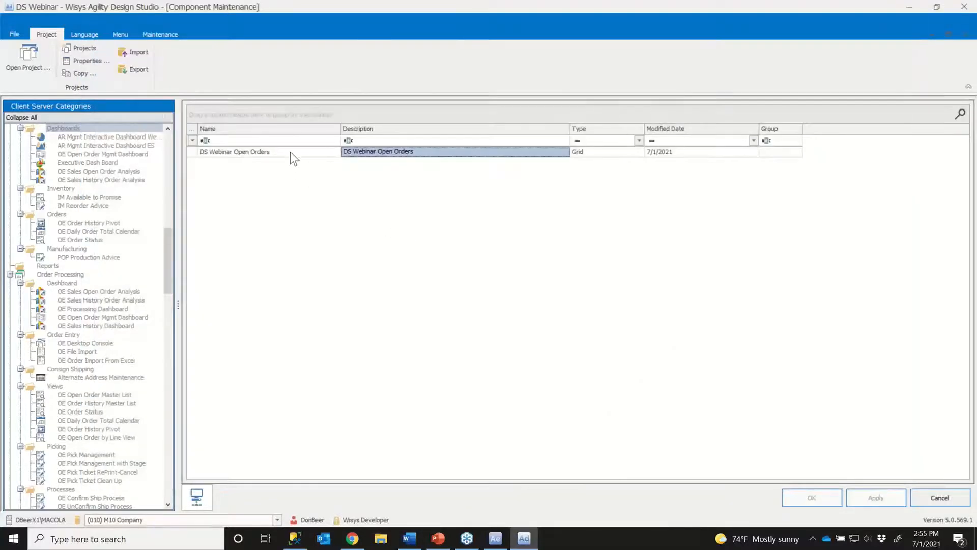
pyautogui.rightClick(290, 152)
pyautogui.click(328, 156)
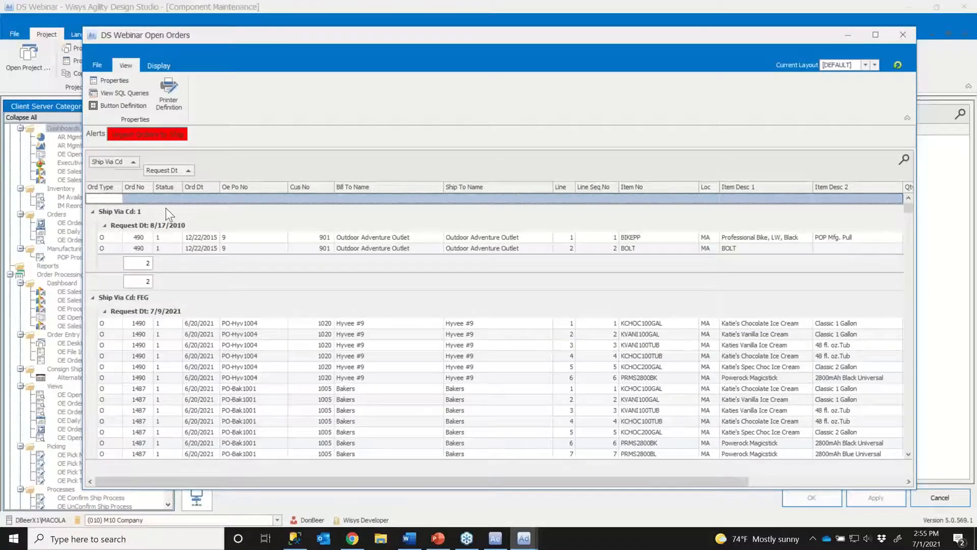
pyautogui.click(903, 34)
# - Collapse the Client Server Categories tree and create a new group named DS Webinar
pyautogui.click(21, 118)
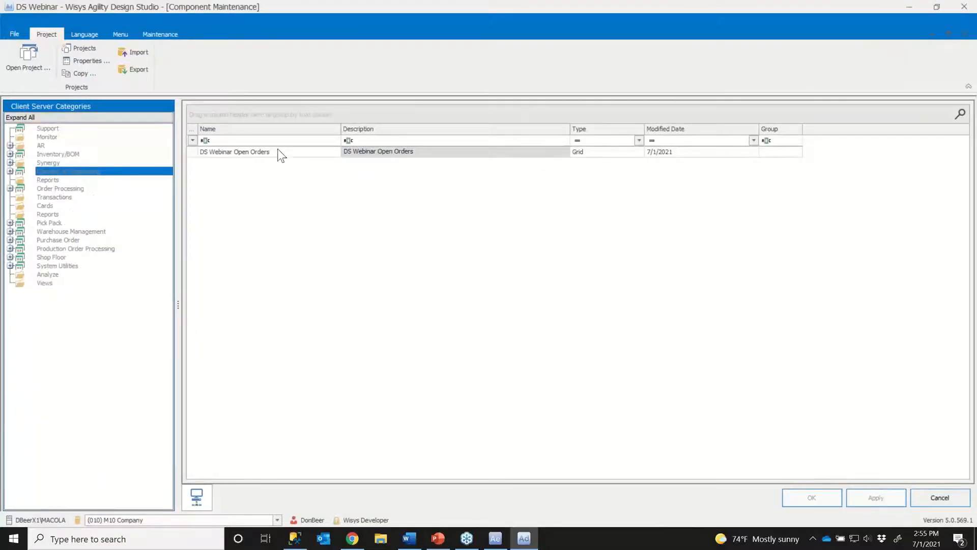
pyautogui.rightClick(56, 307)
pyautogui.click(82, 327)
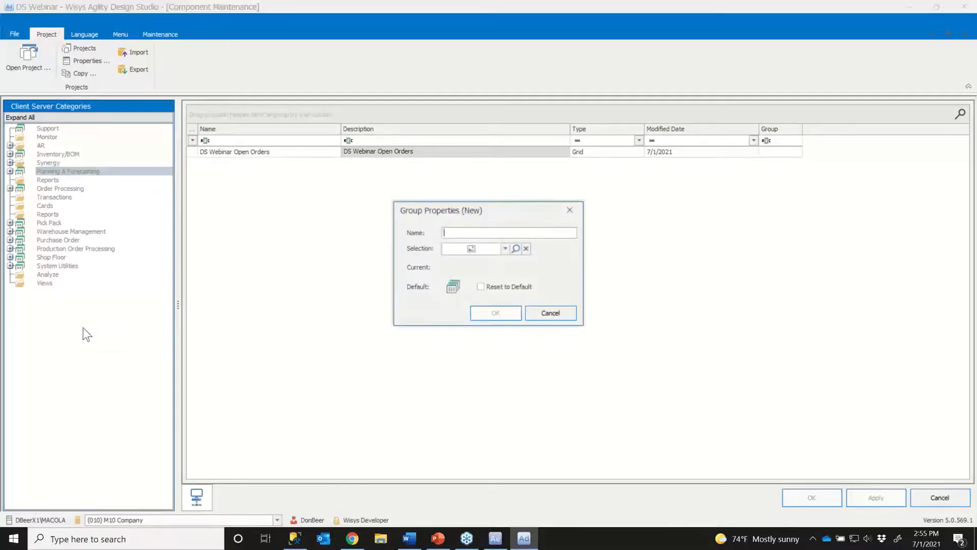
pyautogui.write('DS')
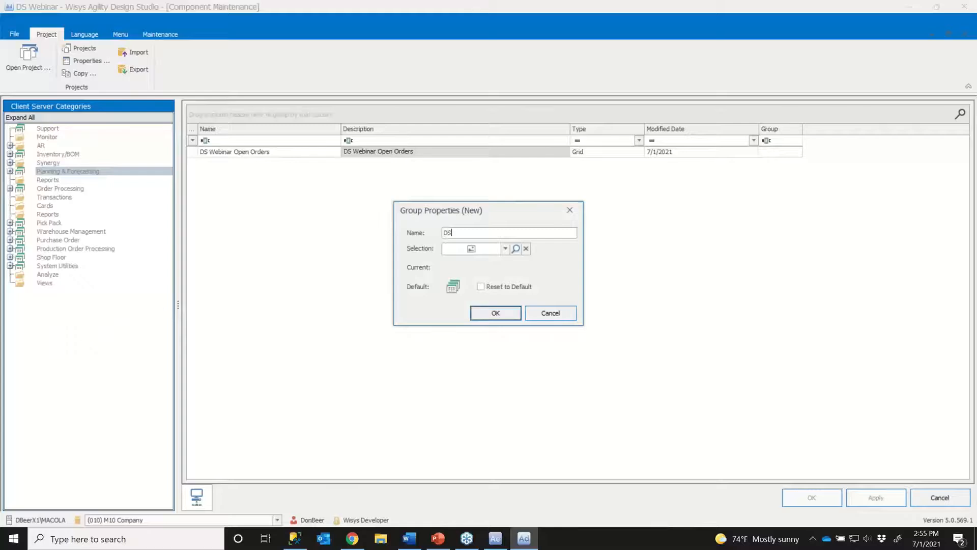
pyautogui.write(' Webinar')
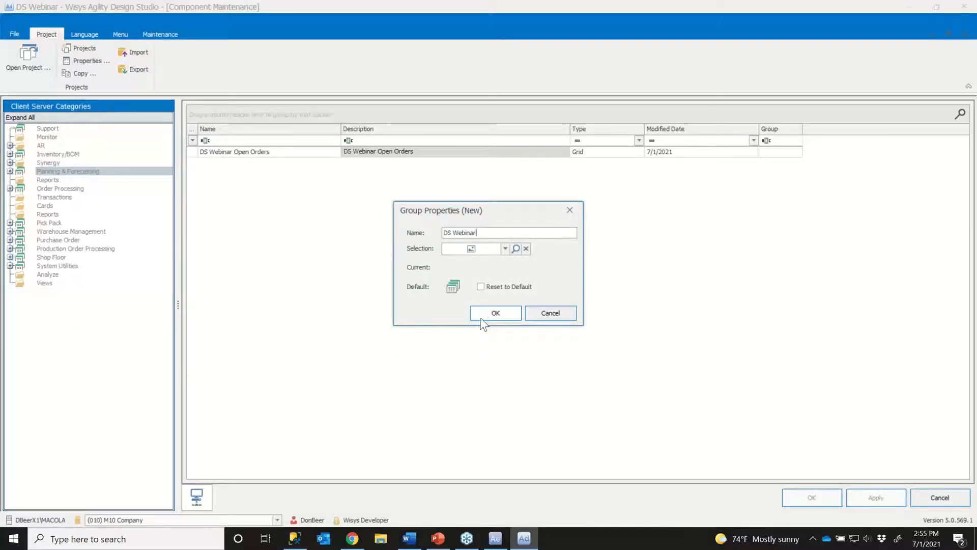
pyautogui.click(494, 314)
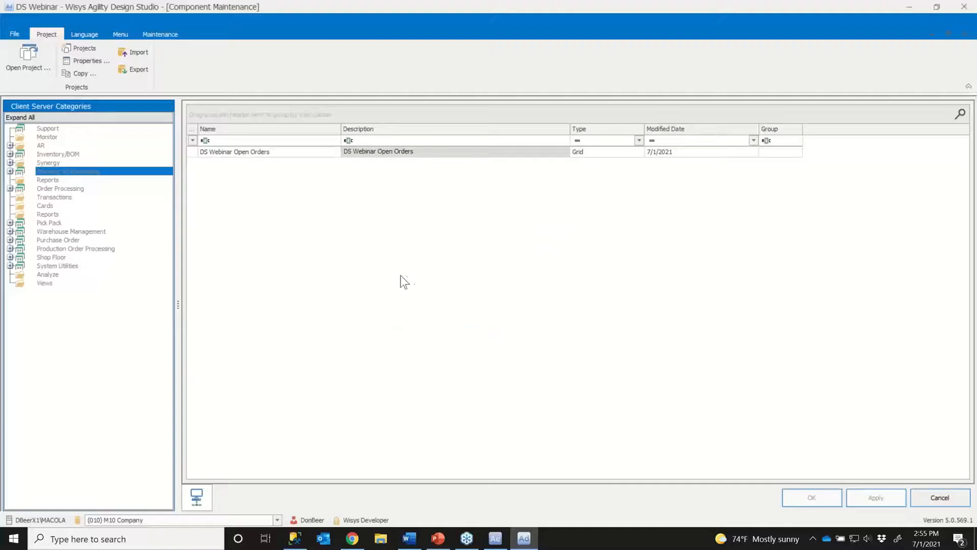
# - Add the DS Webinar Open Orders component to the DS Webinar group in the category tree
pyautogui.click(20, 117)
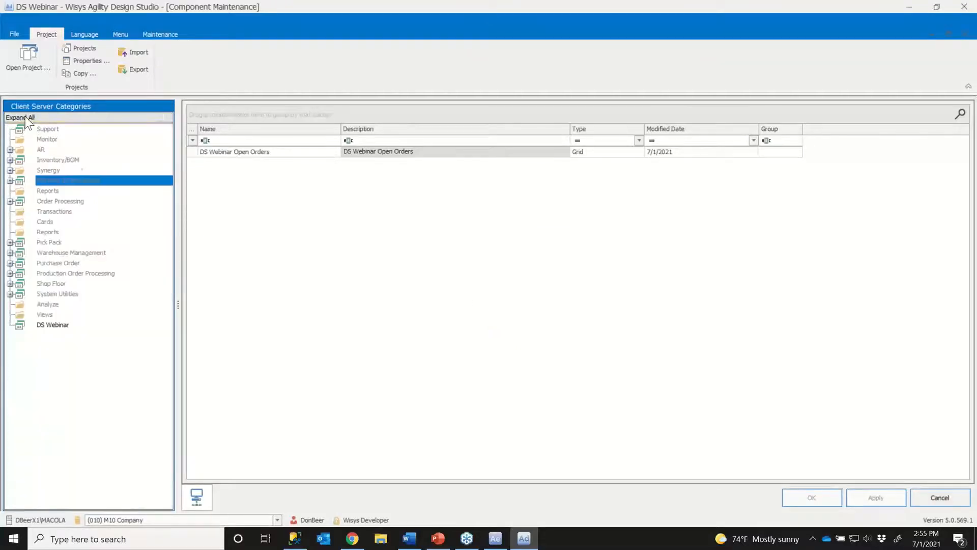
pyautogui.click(232, 153)
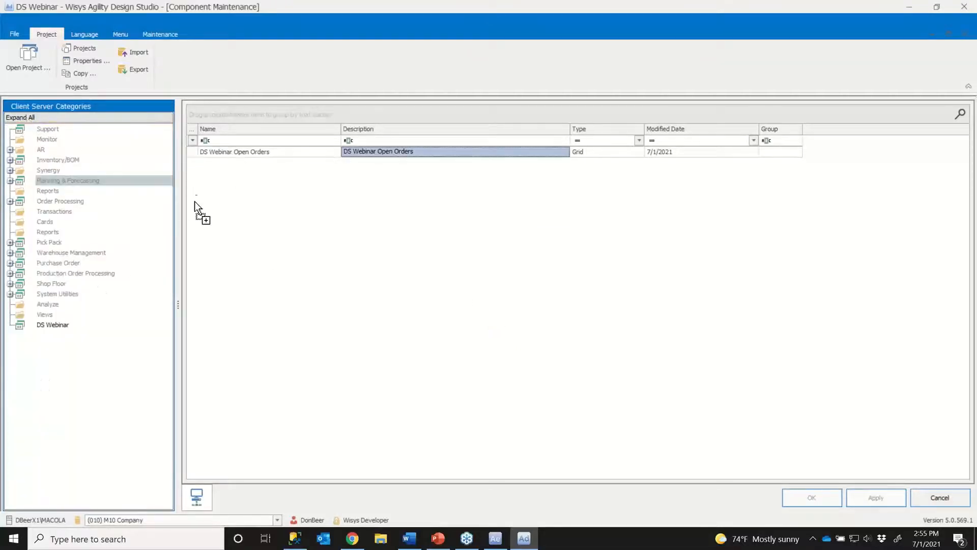
pyautogui.moveTo(65, 327); pyautogui.dragTo(65, 328)
# - Switch to Wisys Agility Explorer and close its running session so the menu can reload
pyautogui.click(495, 540)
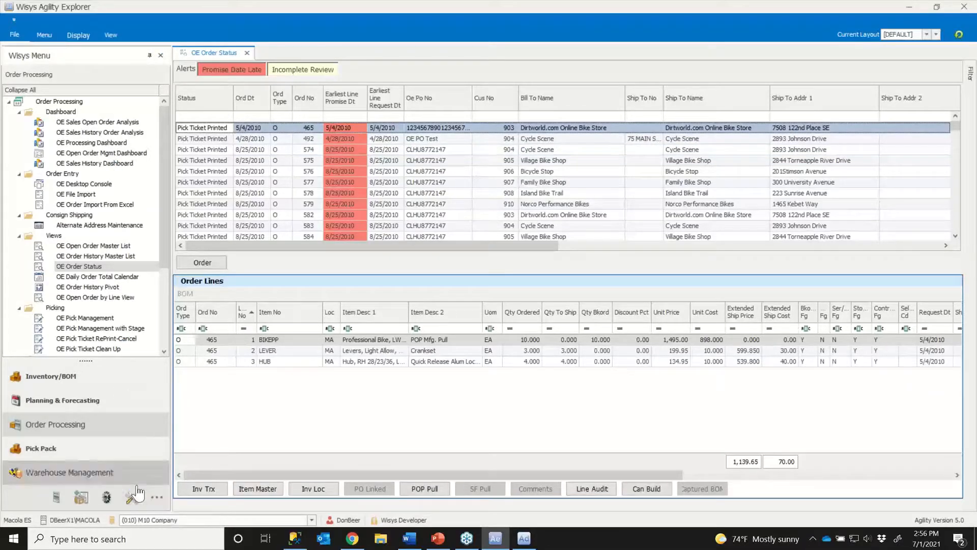
pyautogui.click(152, 494)
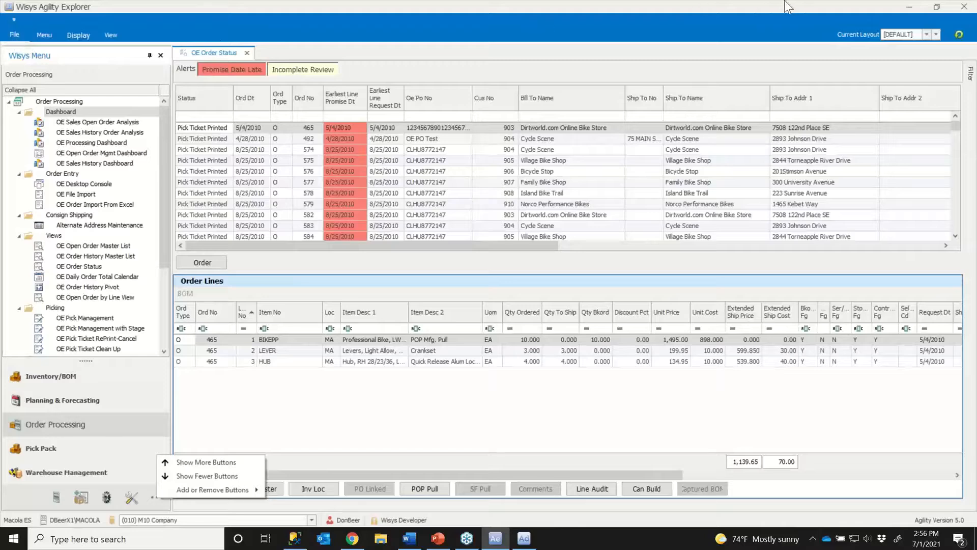
pyautogui.click(964, 8)
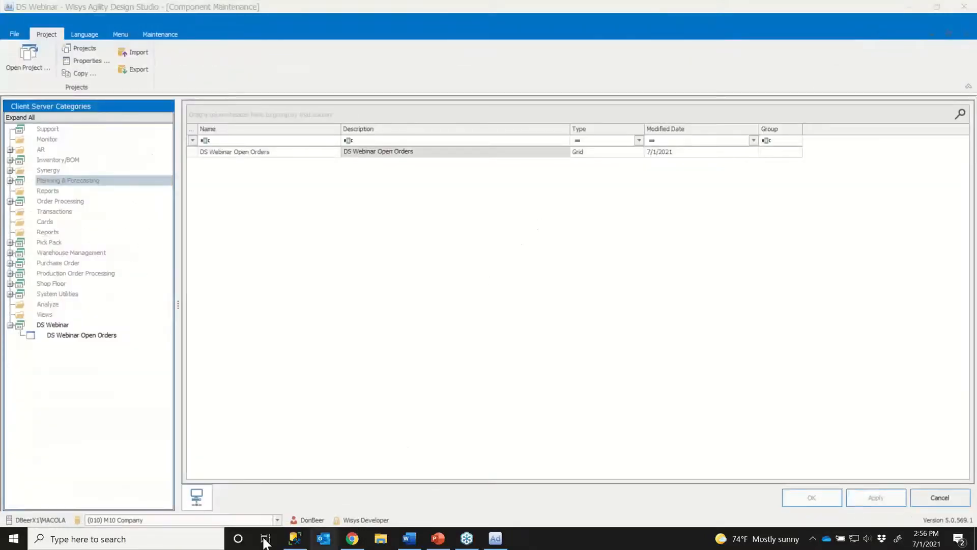
# - Relaunch Agility Explorer and open DS Webinar Open Orders from the DS Webinar menu group
pyautogui.click(14, 538)
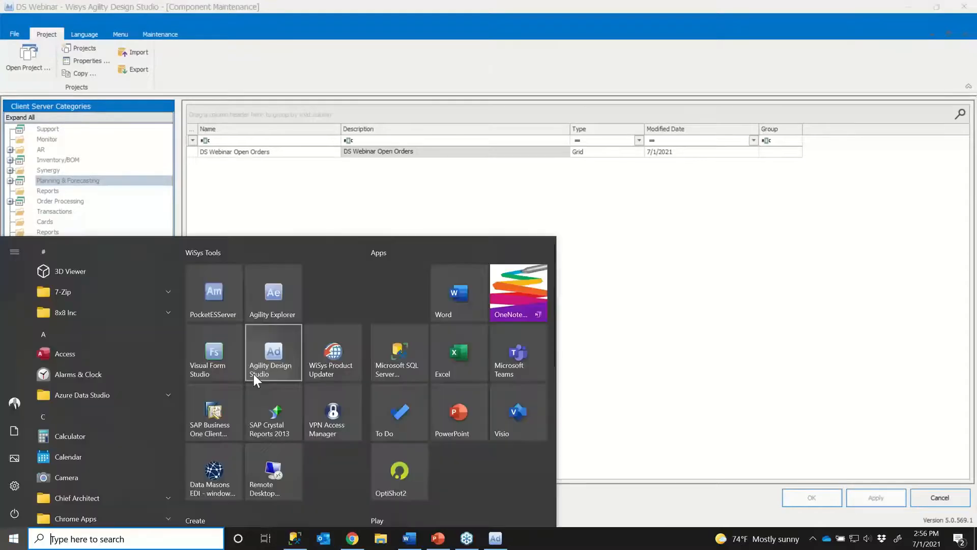
pyautogui.click(259, 295)
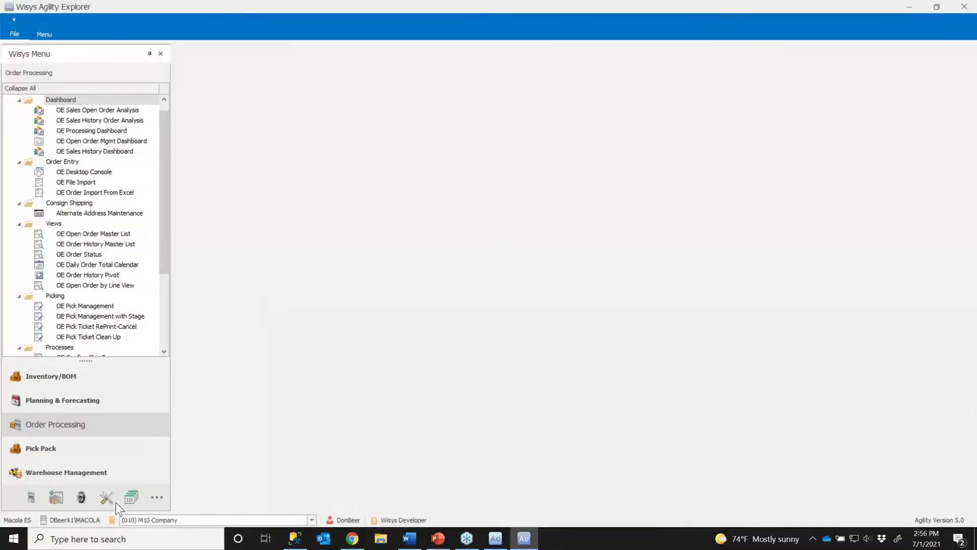
pyautogui.click(127, 499)
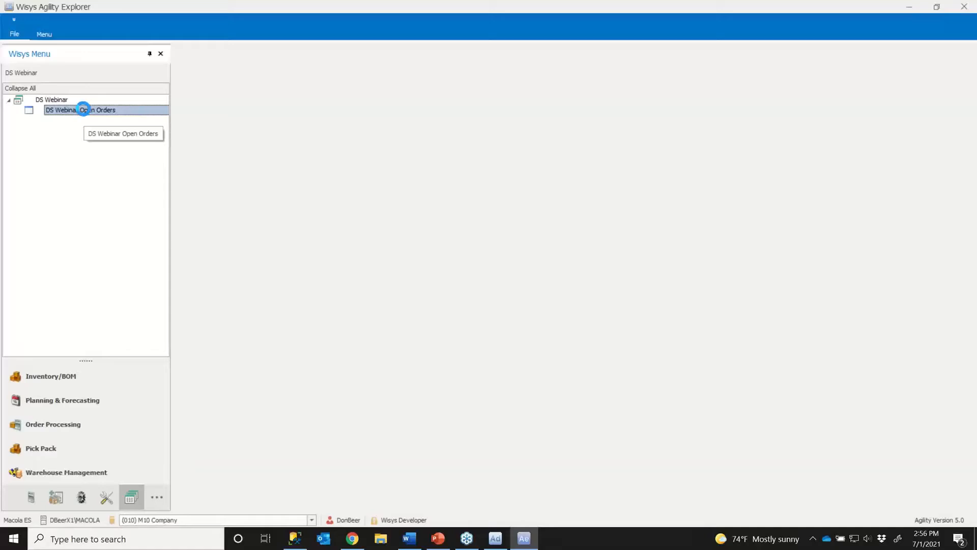
pyautogui.doubleClick(84, 110)
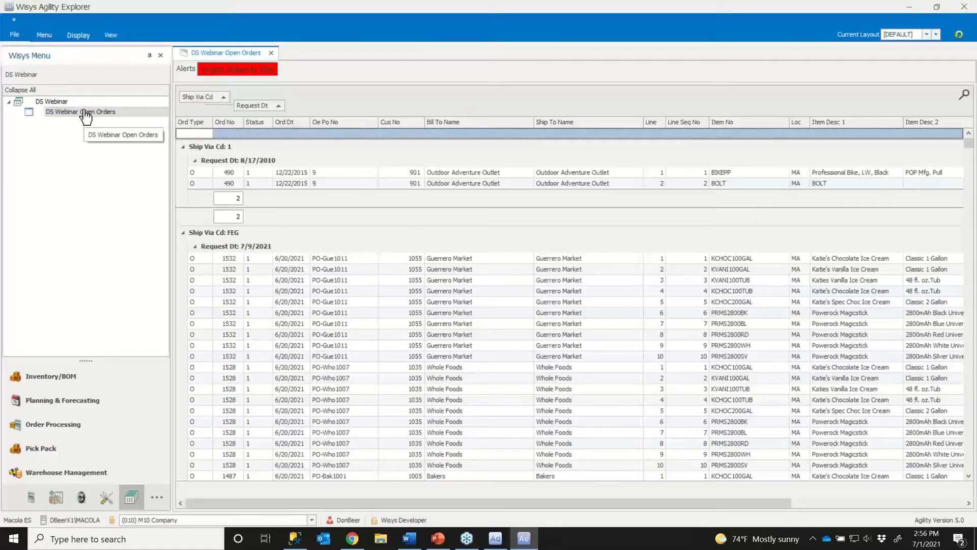